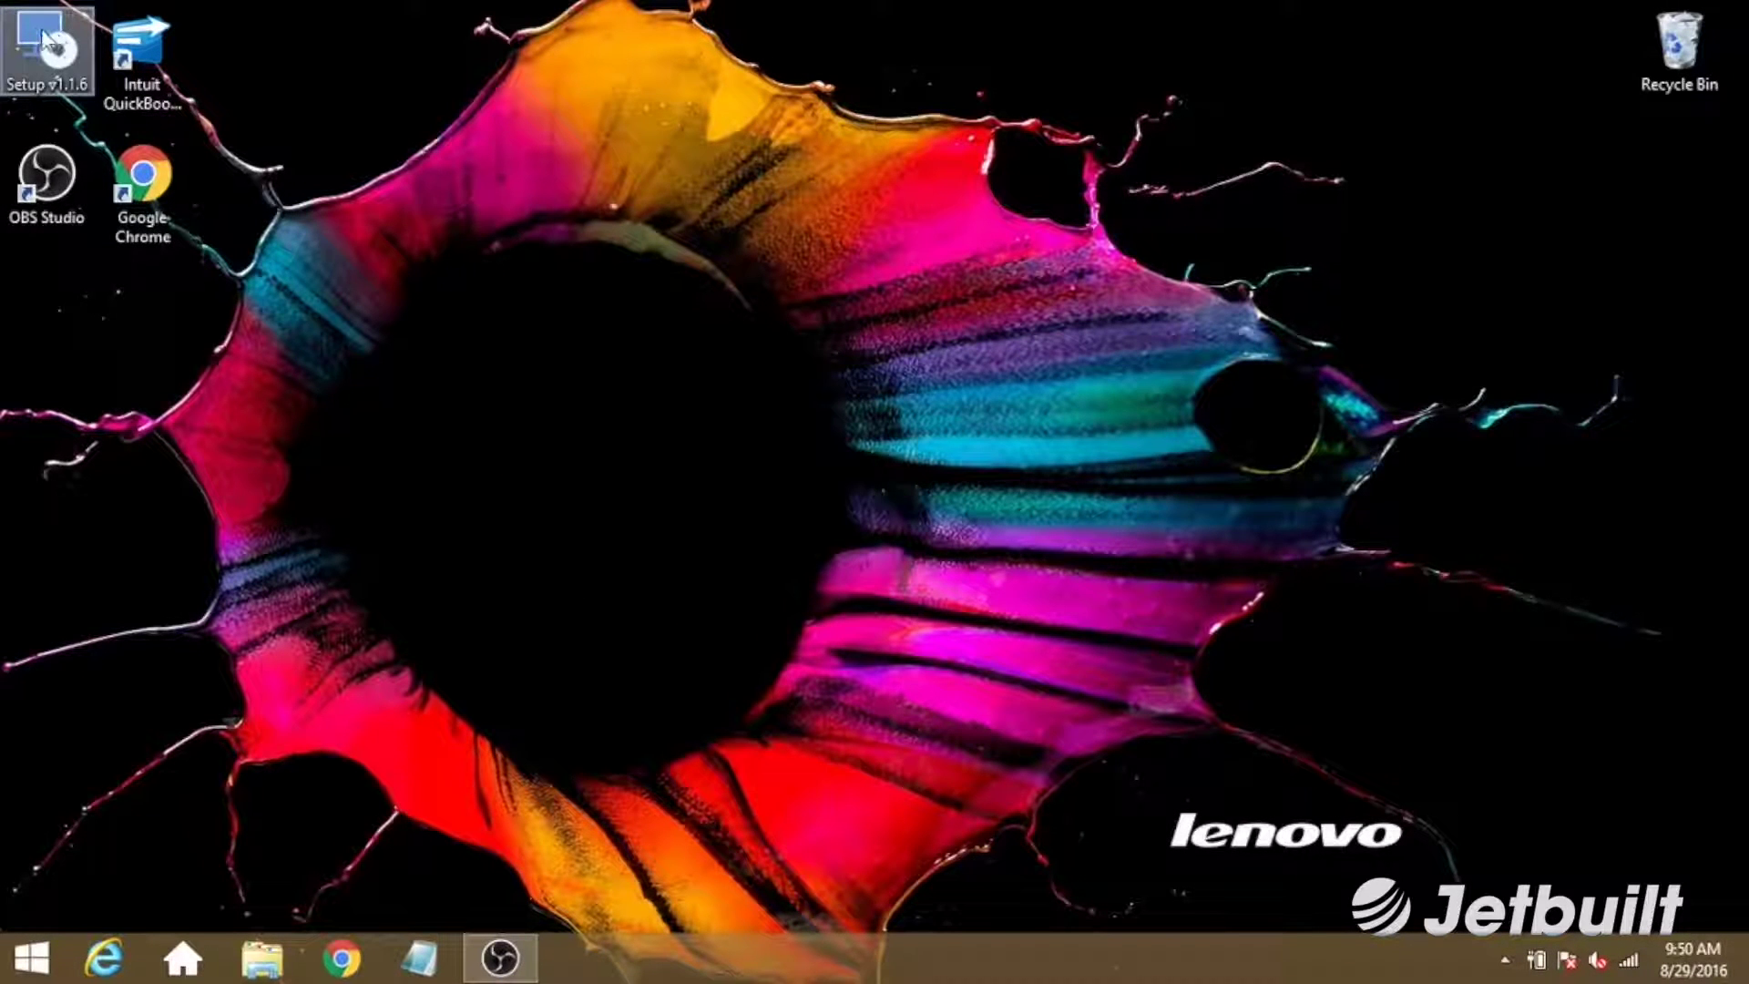
Install the connector from Setup v1.1.6 into C:\Jetbuilt QuickBooks Connector\ using the default wizard options.
left_click(43, 38)
double_click(43, 38)
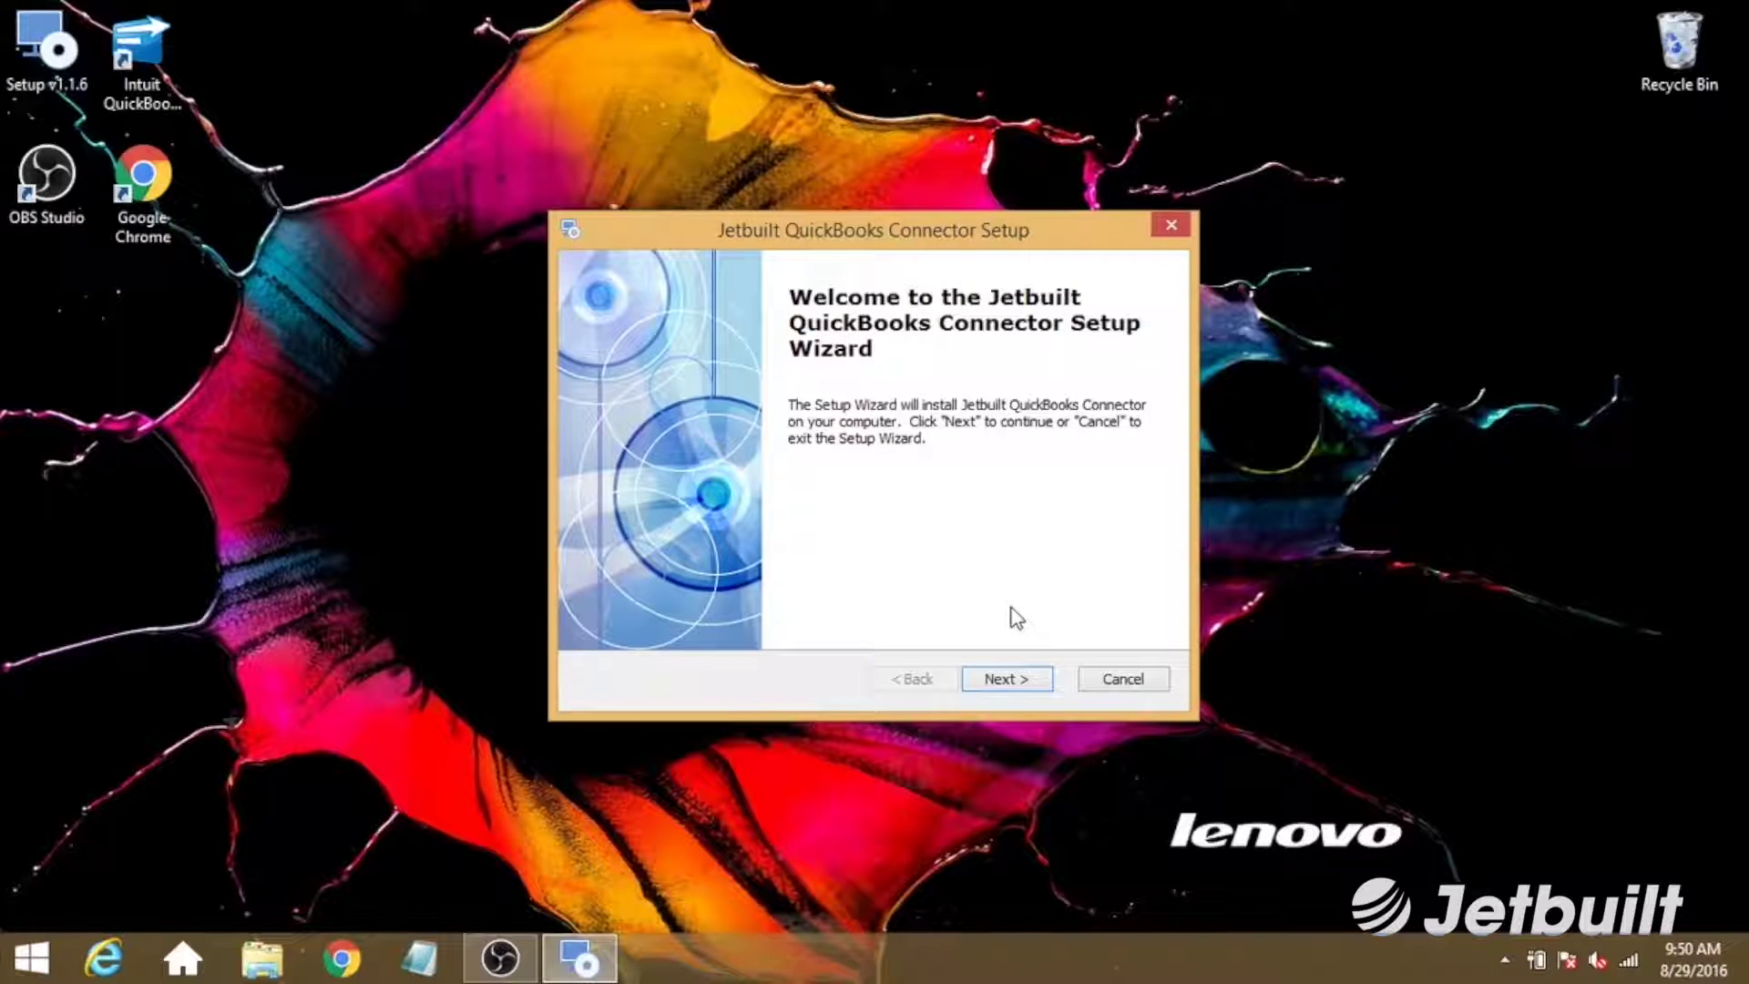
left_click(1013, 681)
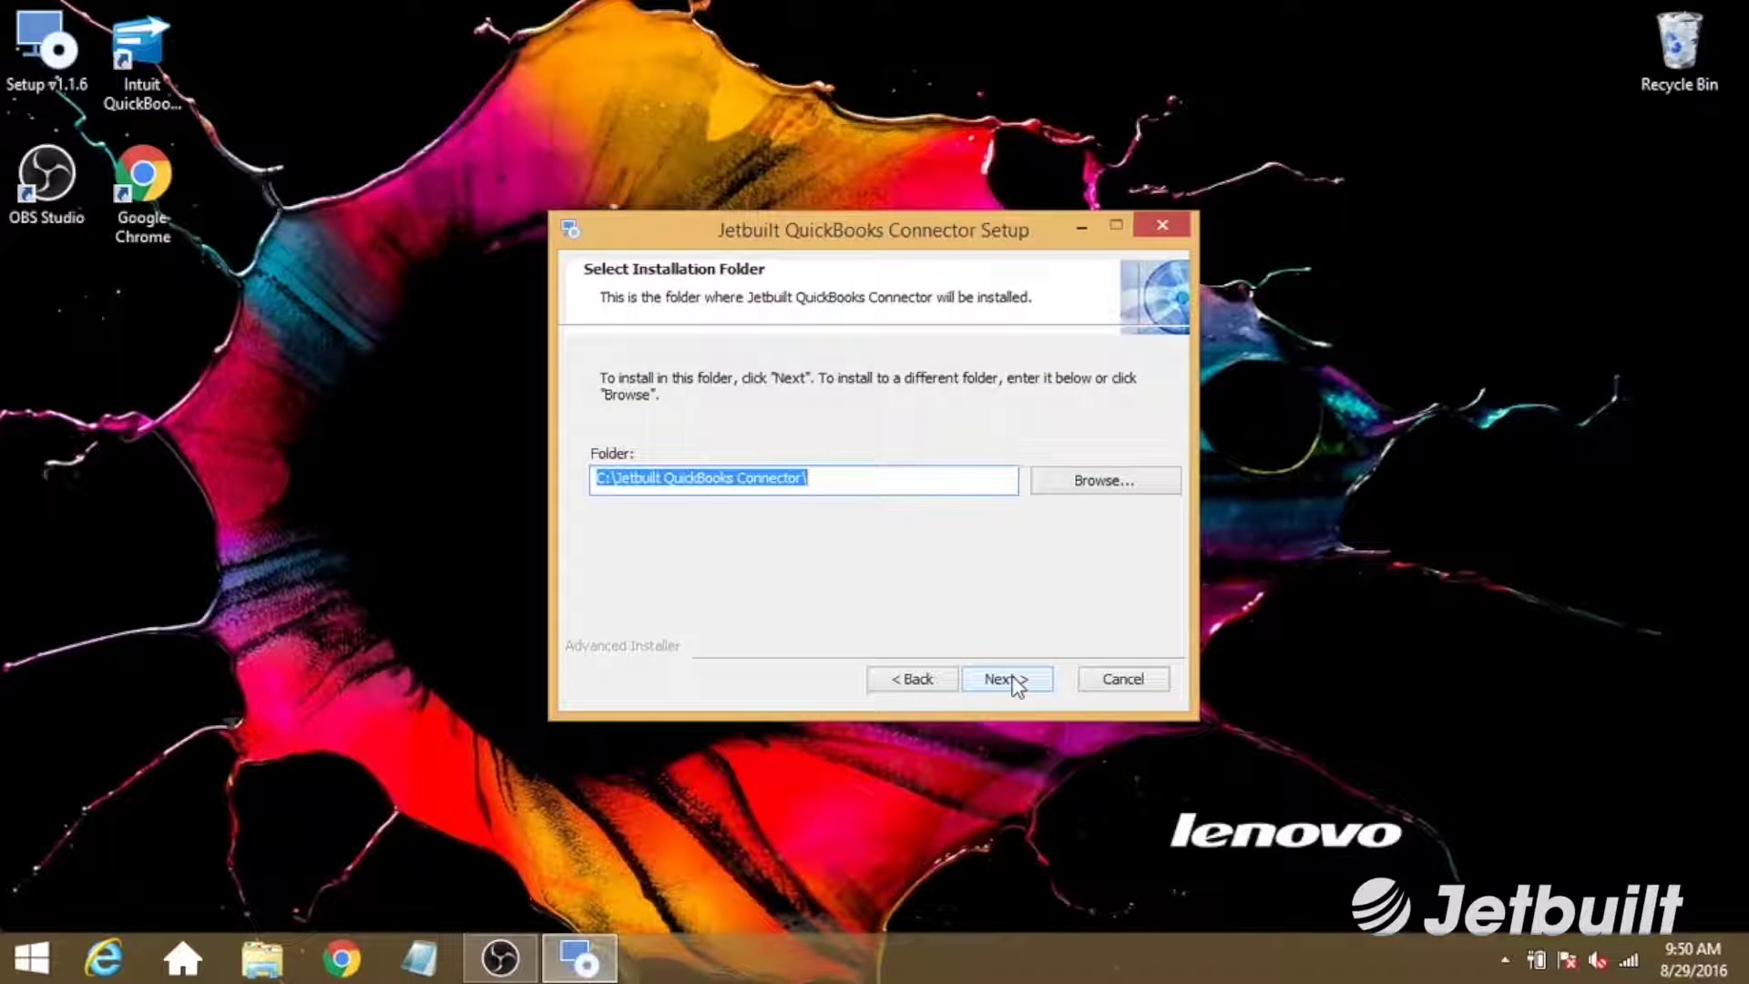
left_click(1017, 685)
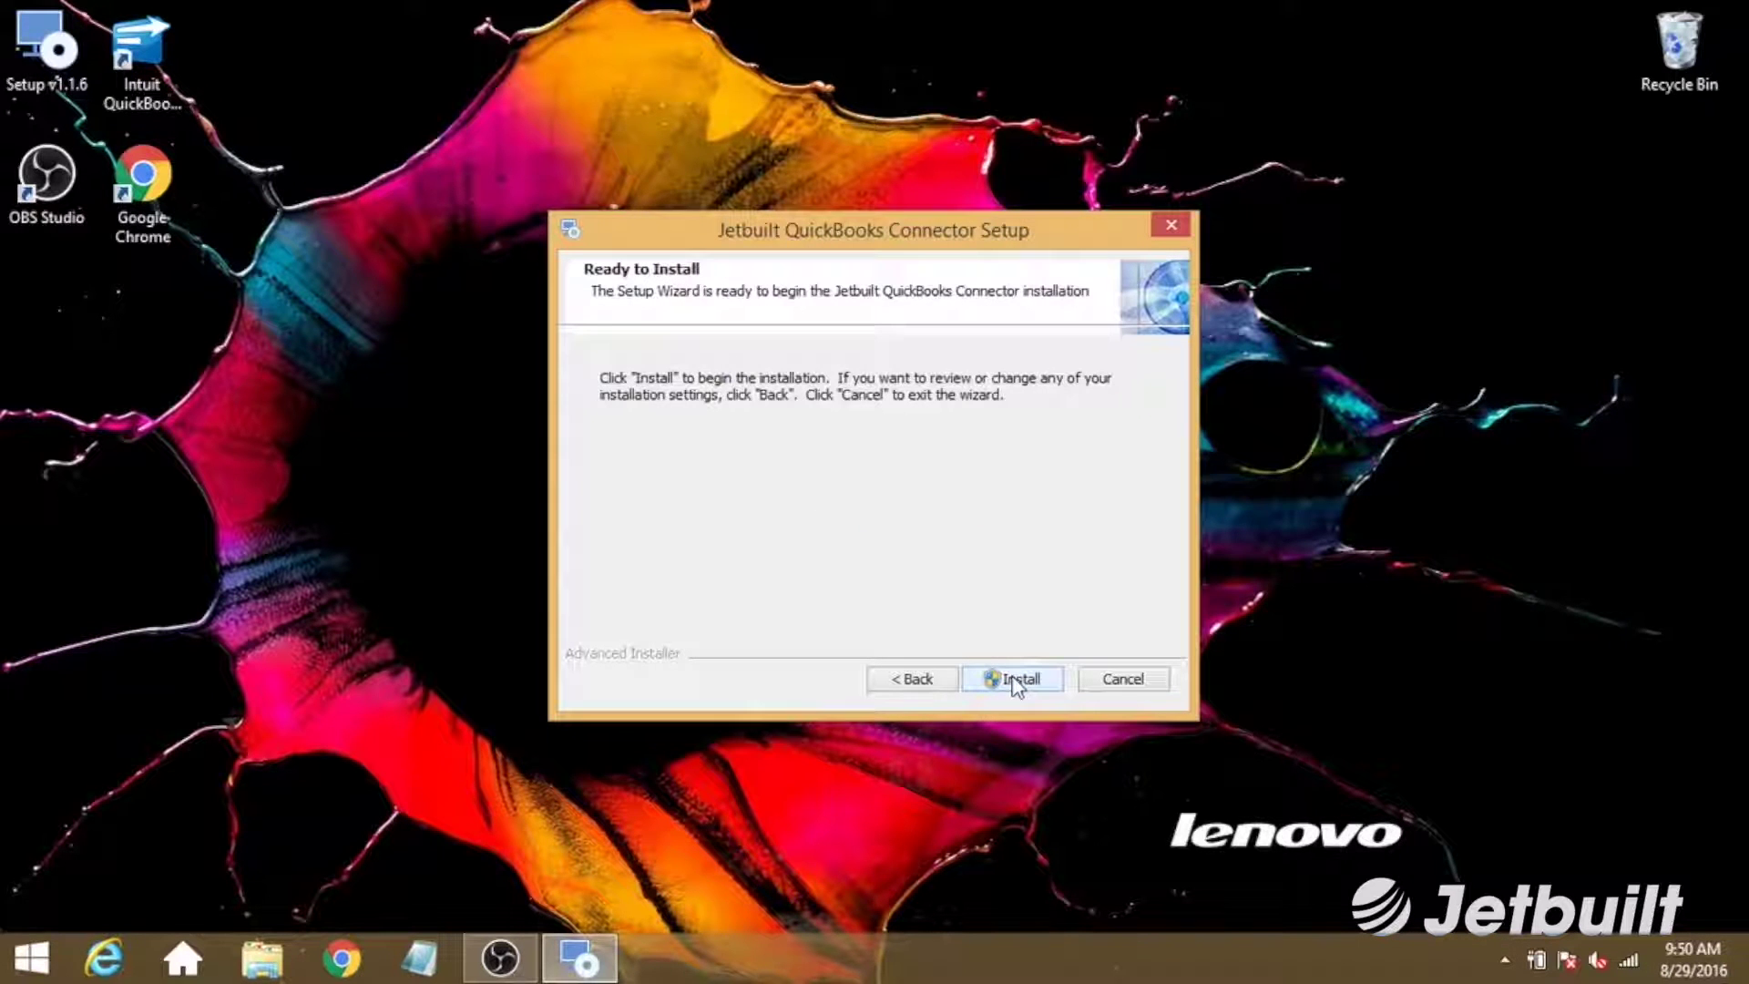
left_click(1013, 679)
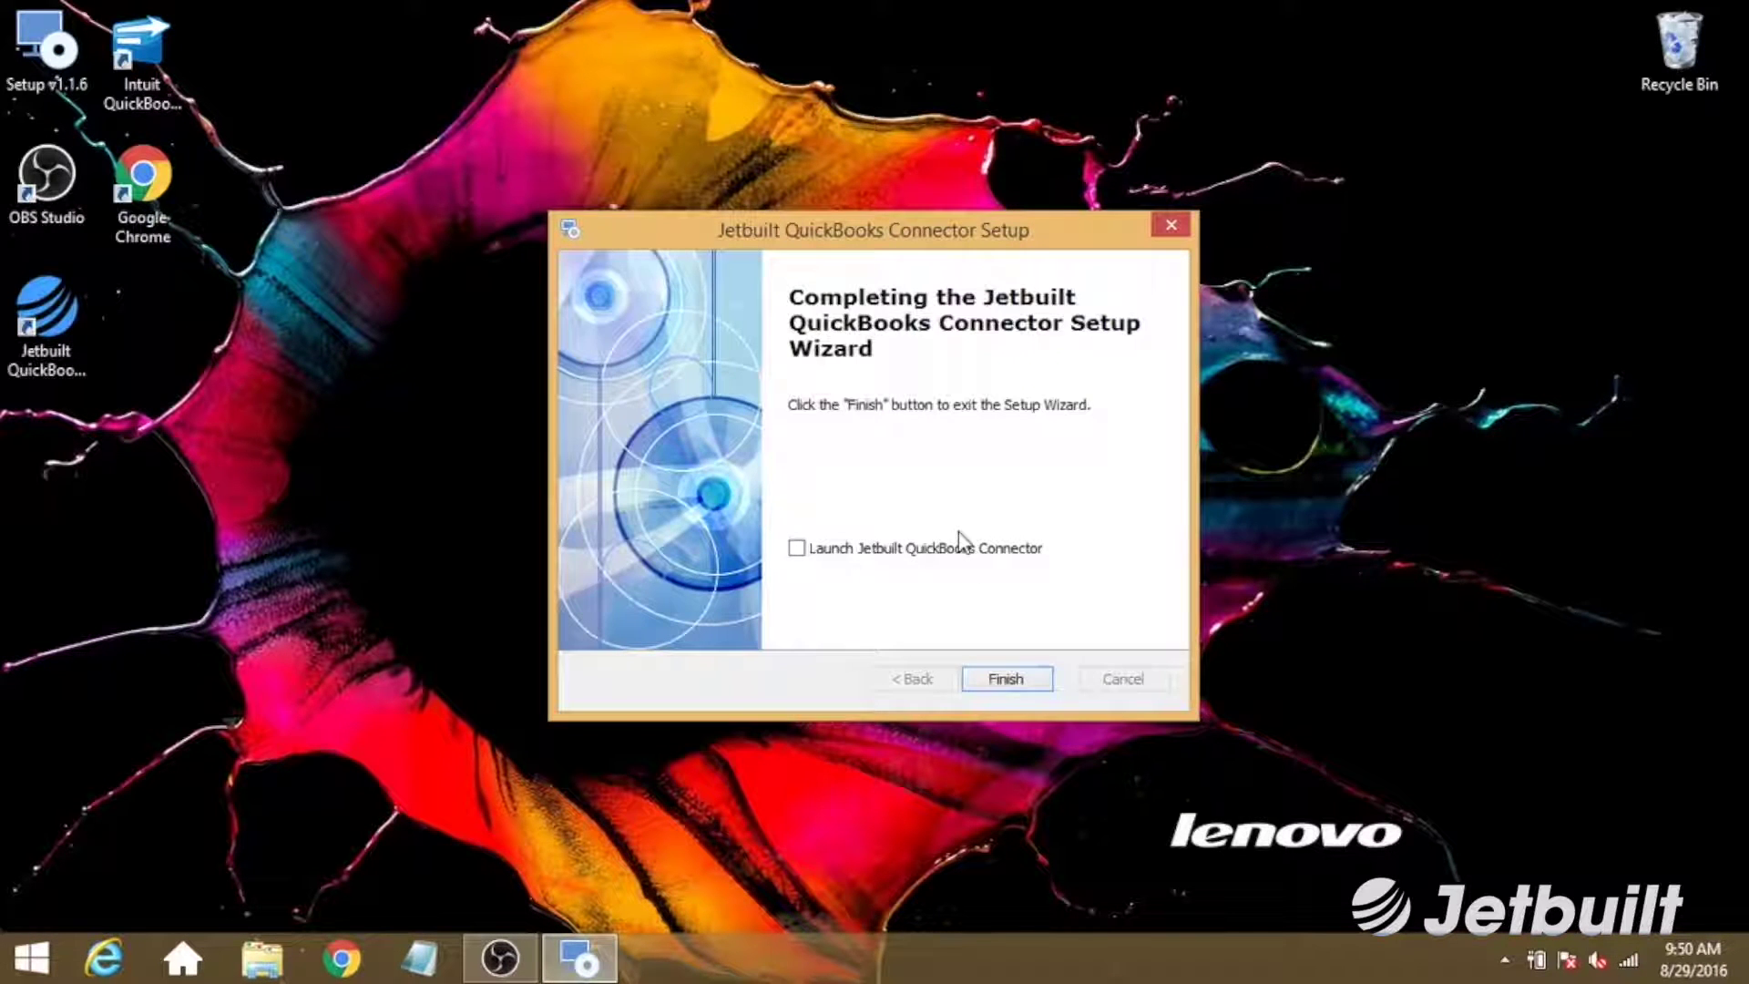
left_click(997, 685)
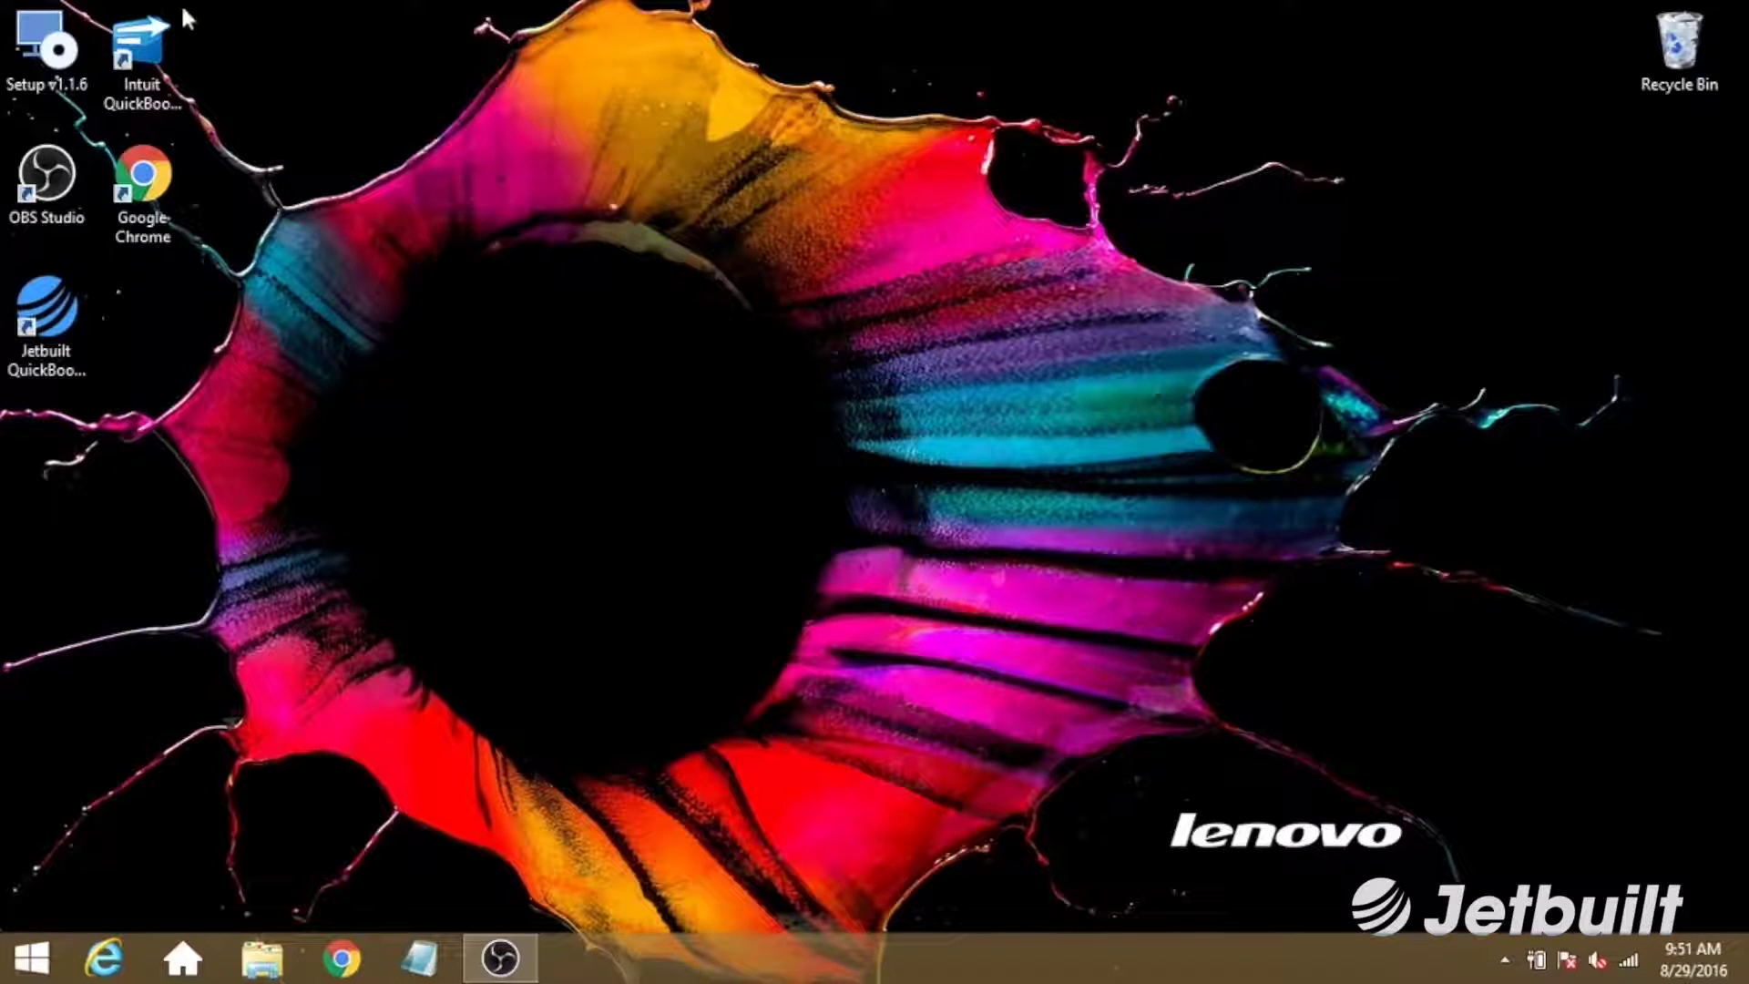
Open and log in to the Sample Quality-Built Construction company in QuickBooks, then start the connector.
double_click(133, 42)
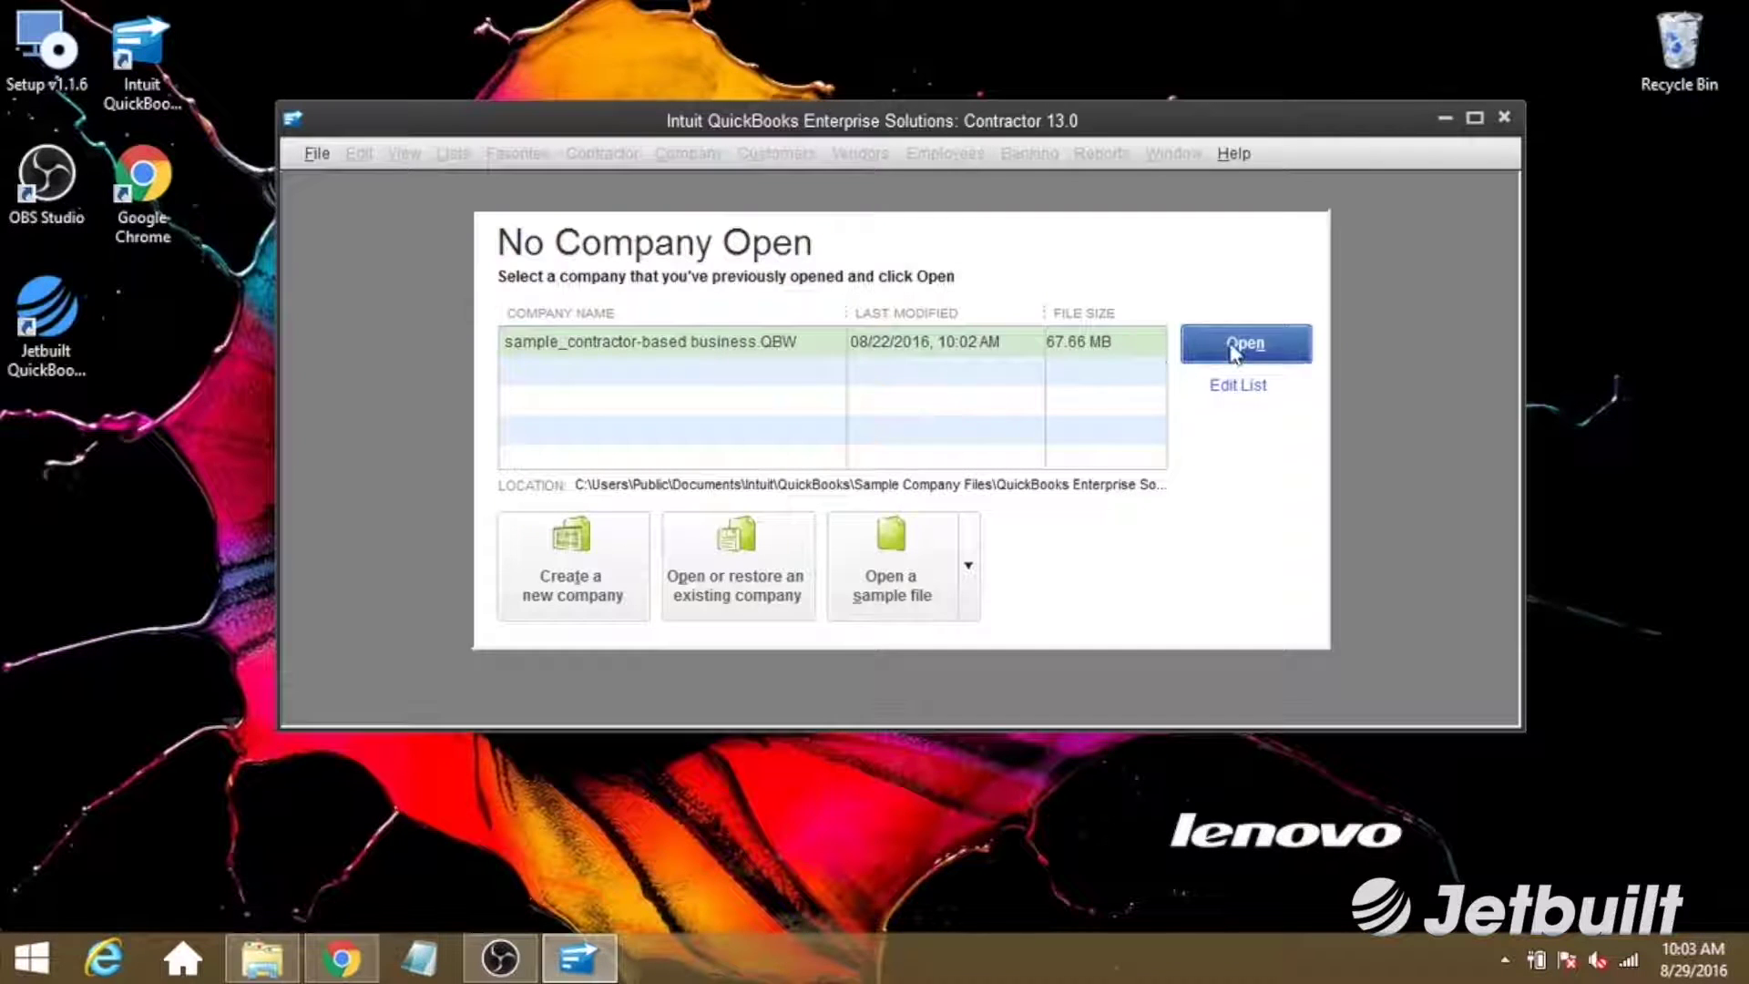
left_click(1236, 350)
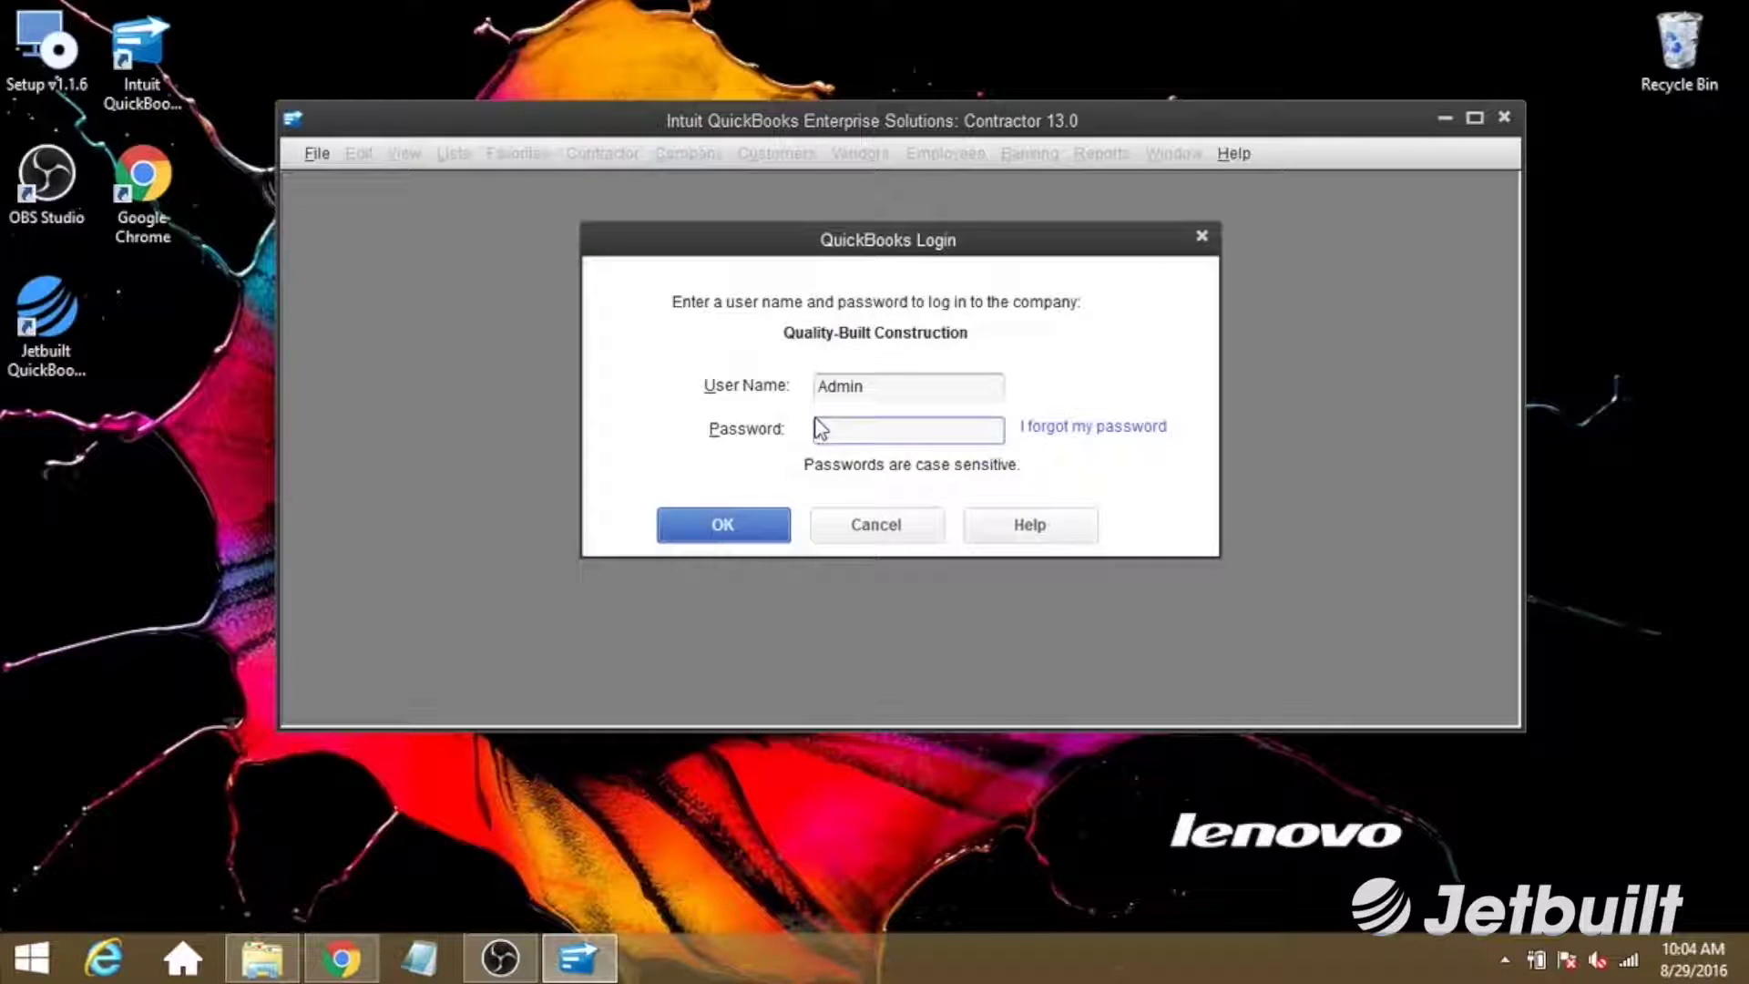
left_click(719, 522)
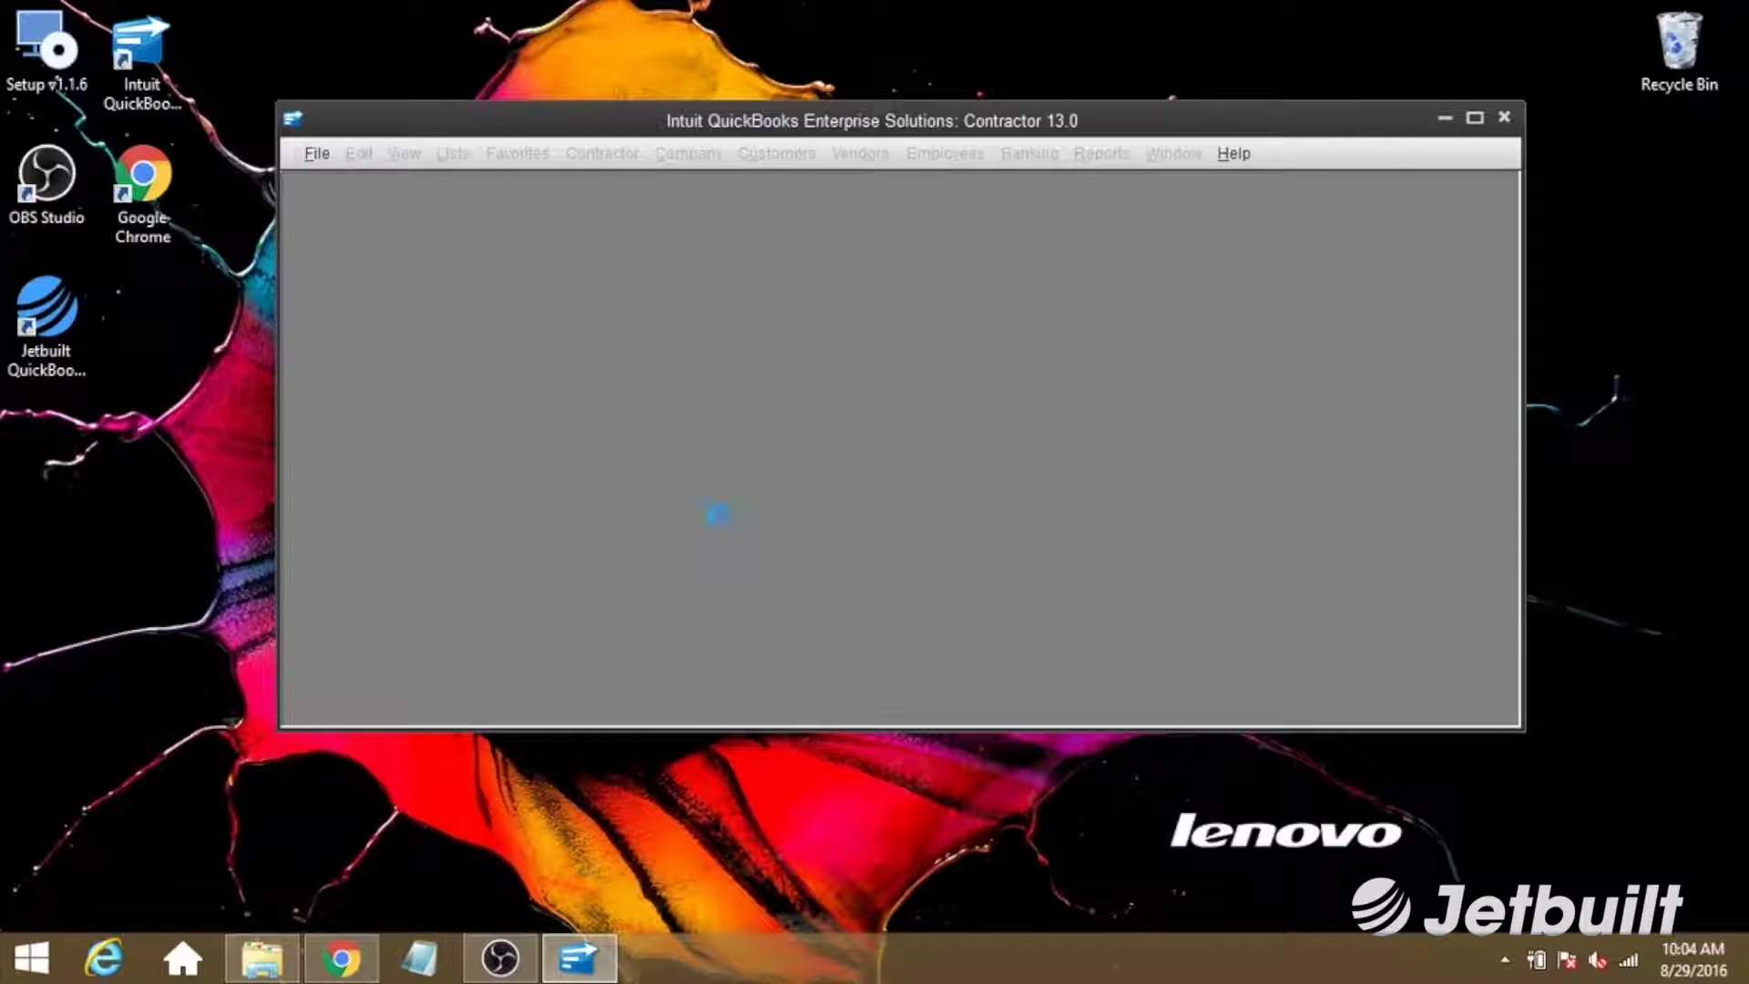
left_click(866, 416)
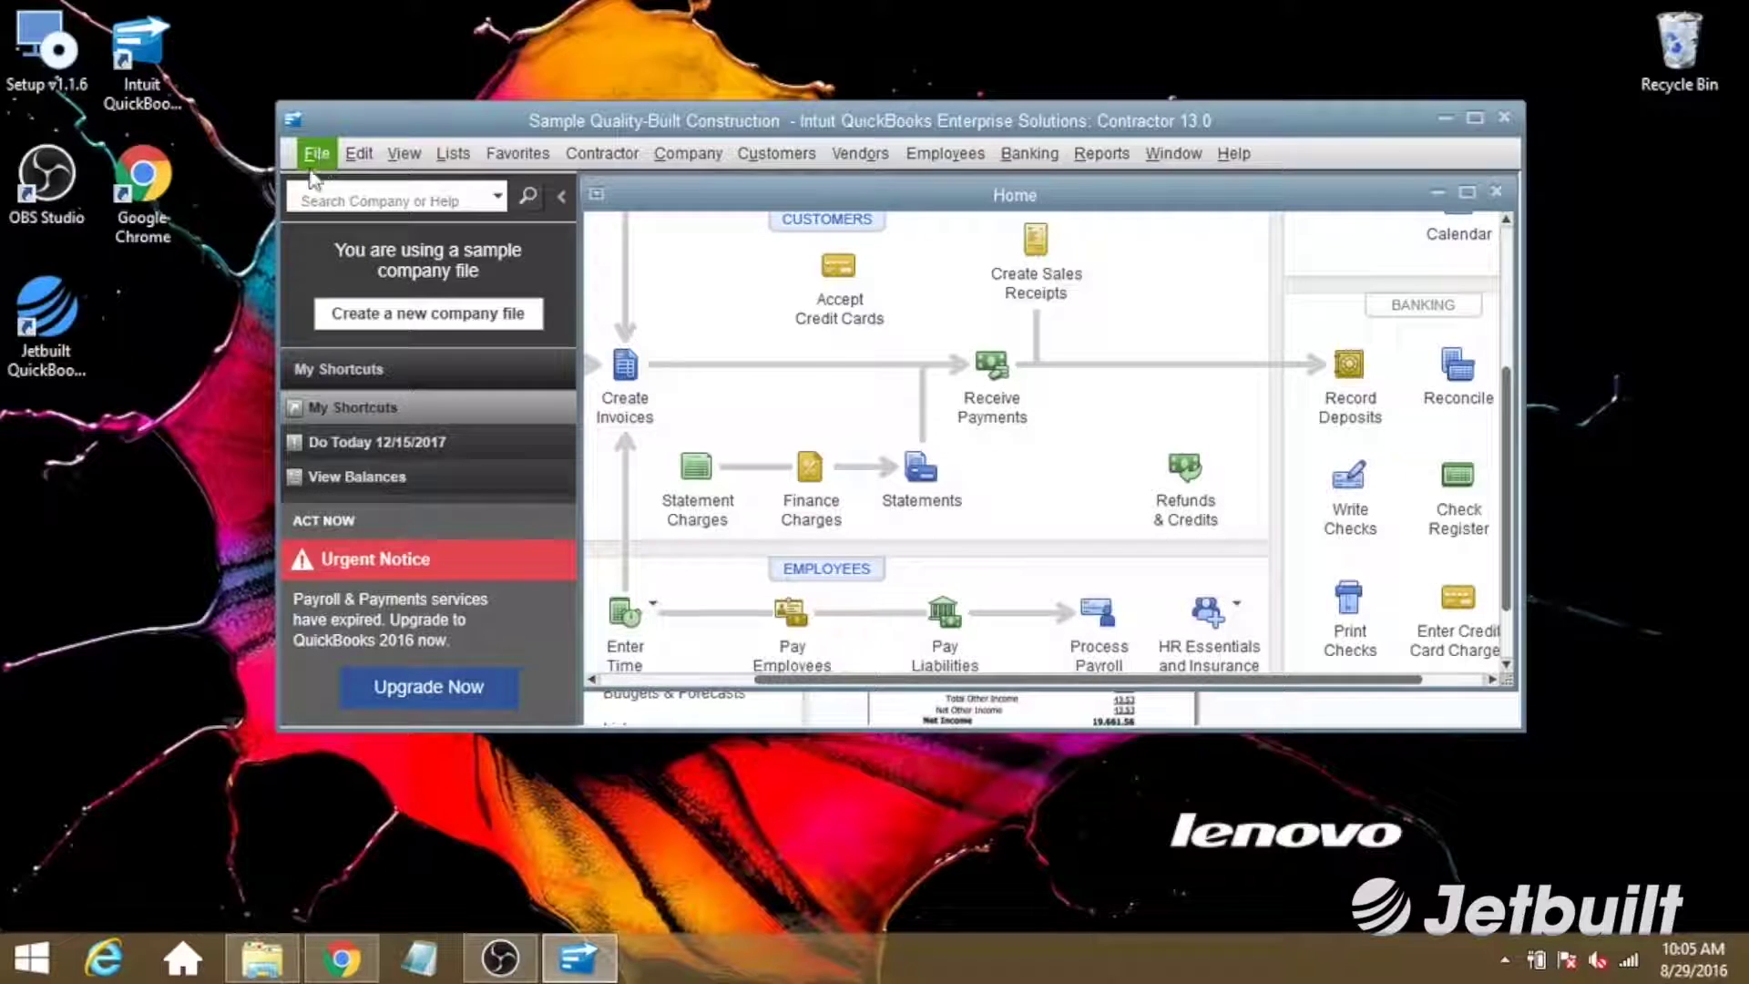
left_click(35, 295)
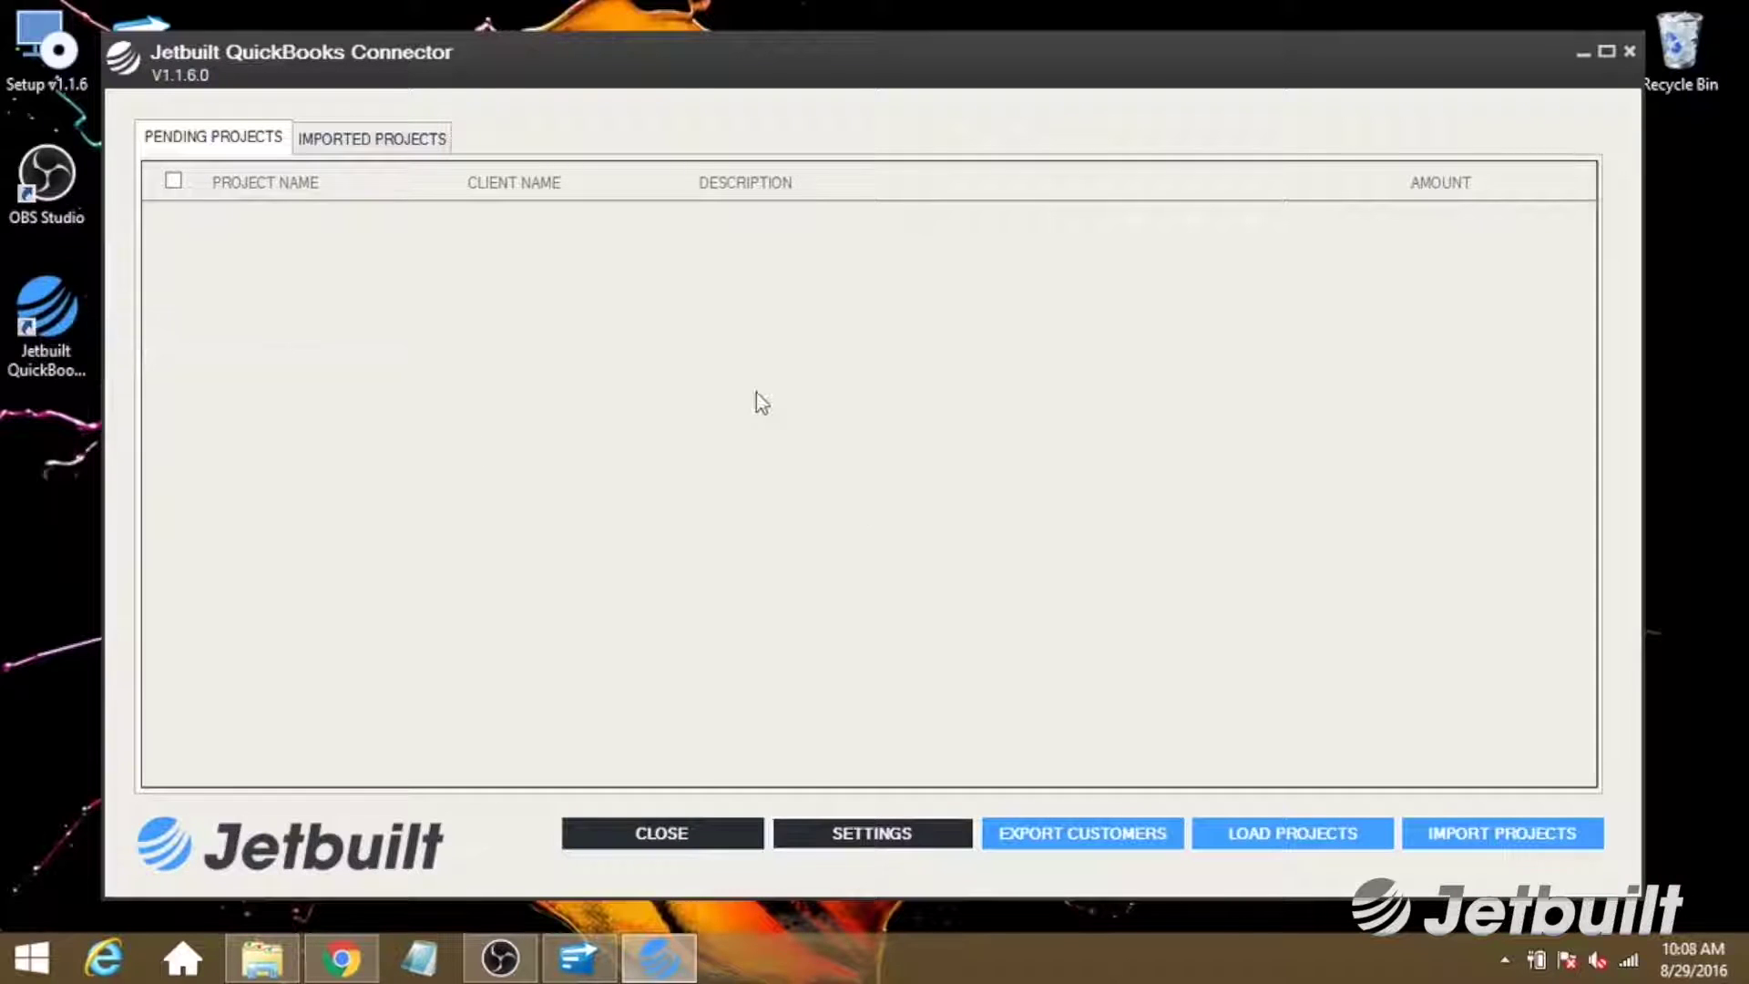
Log in to the Jetbuilt account from the connector settings with the account e-mail and password.
left_click(874, 838)
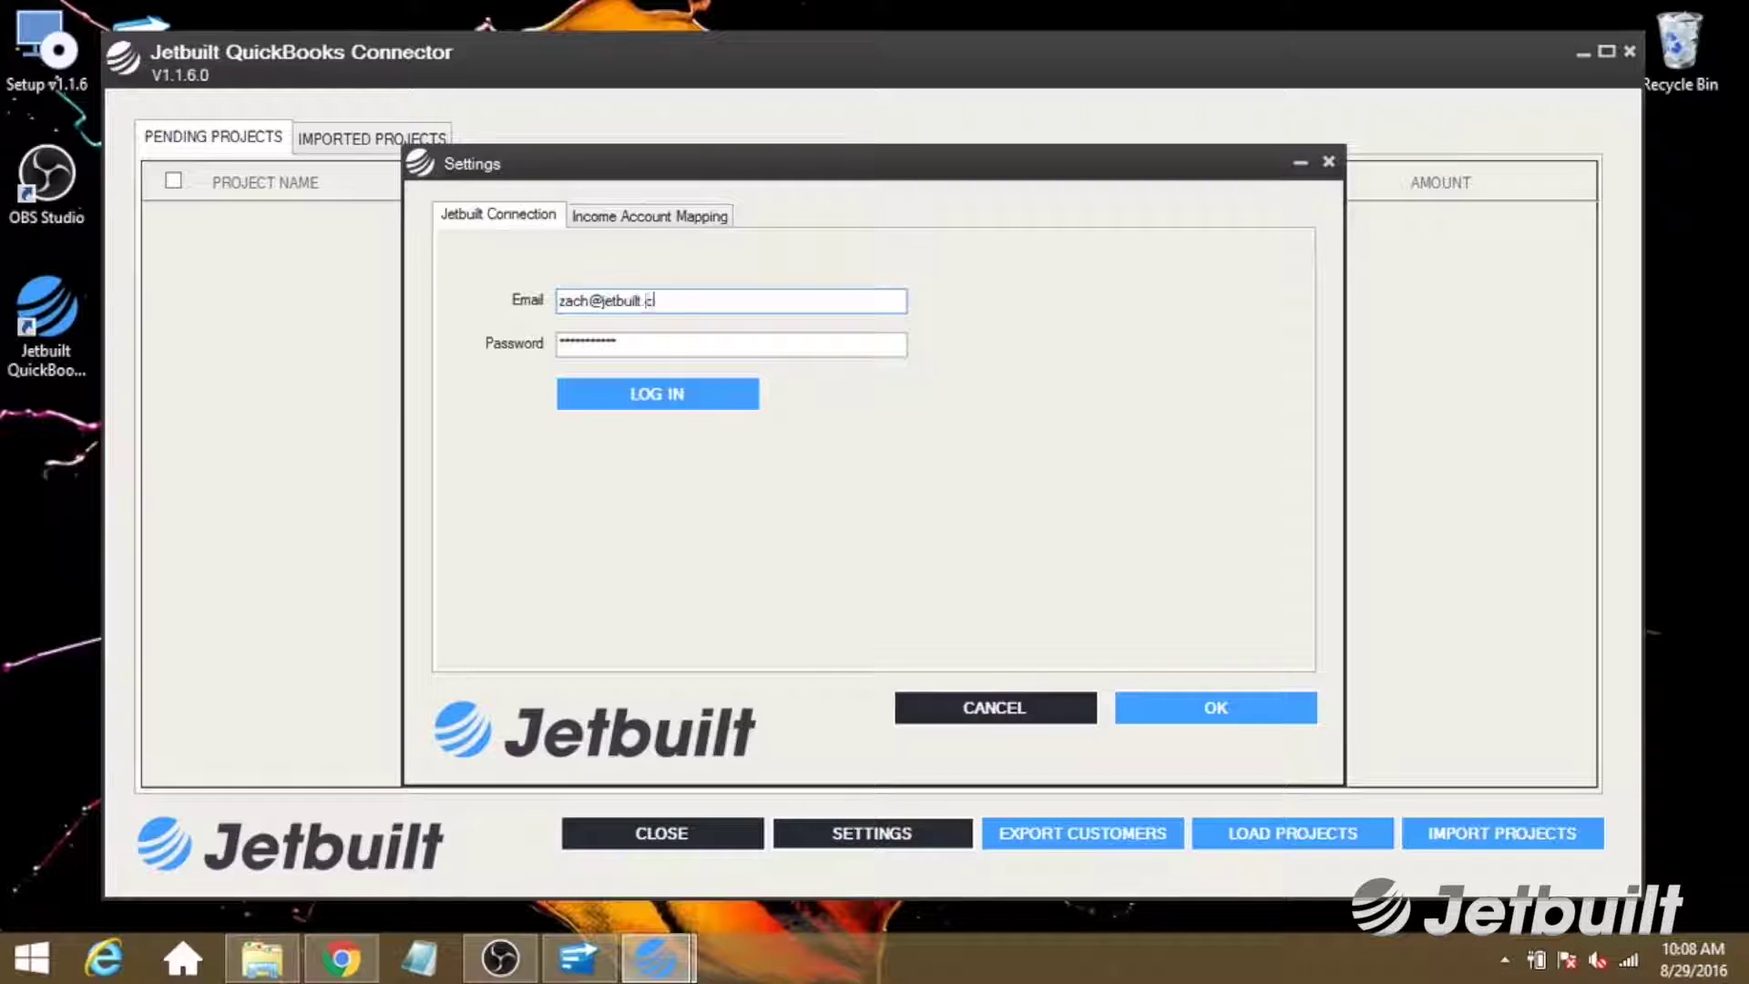
key("Tab")
type("ja")
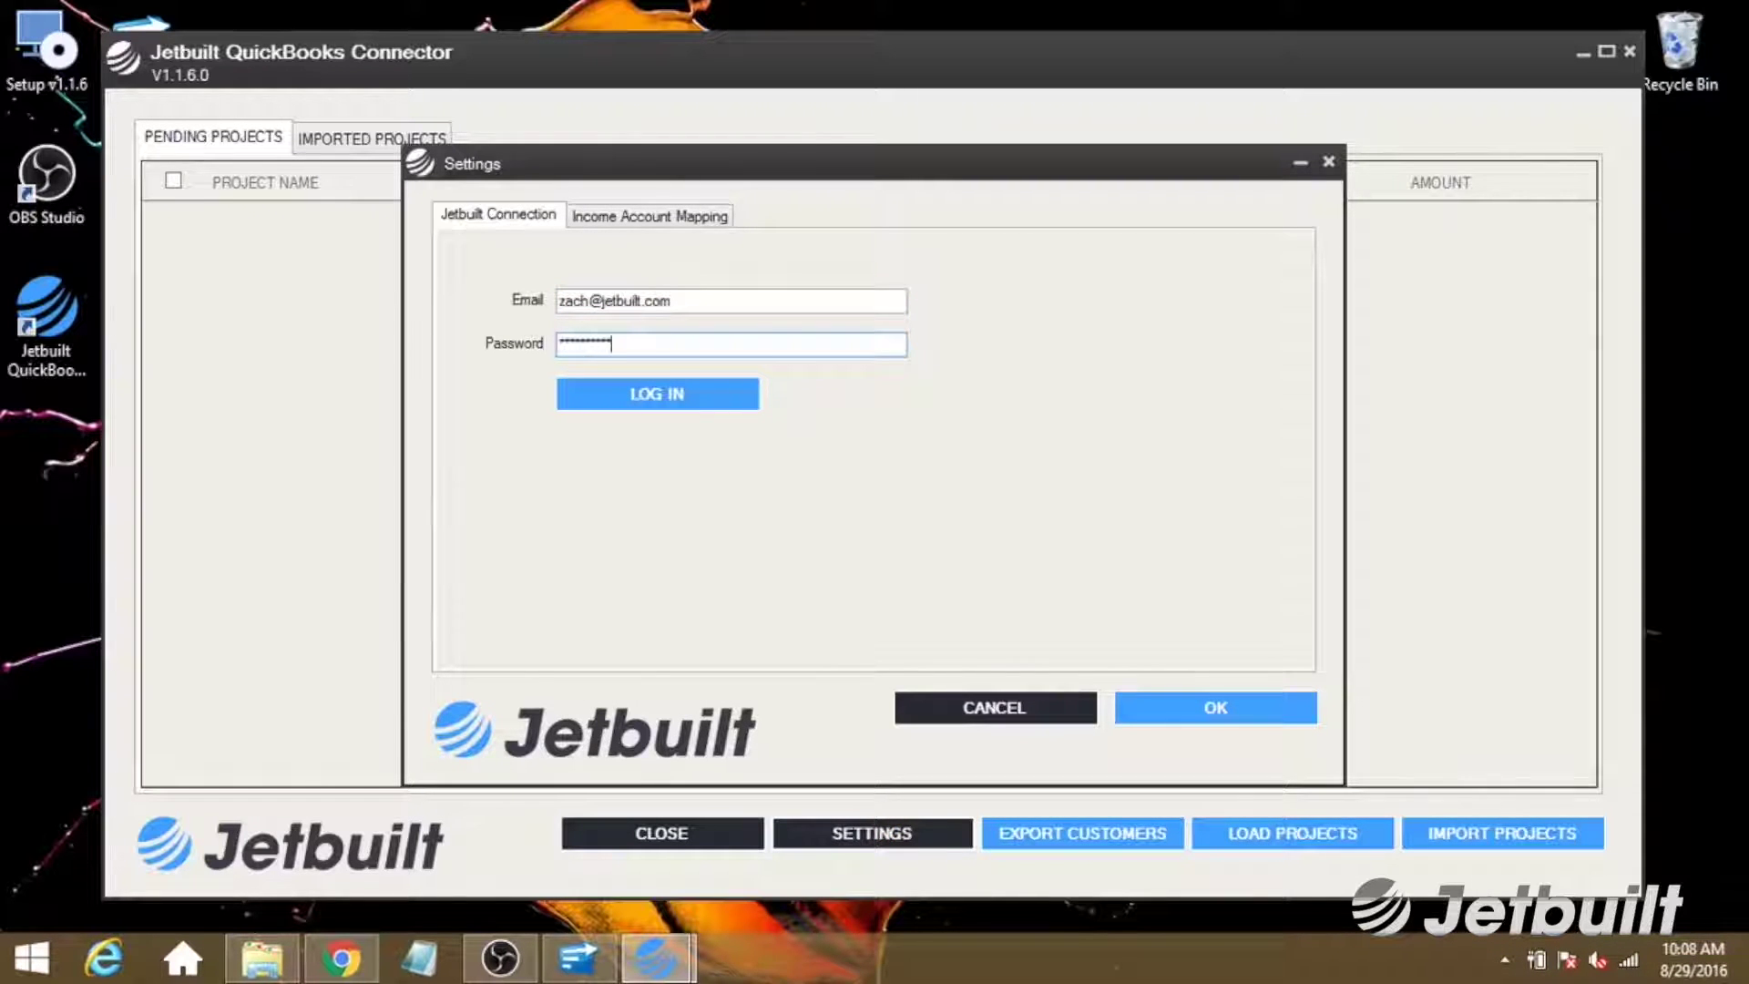
left_click(622, 393)
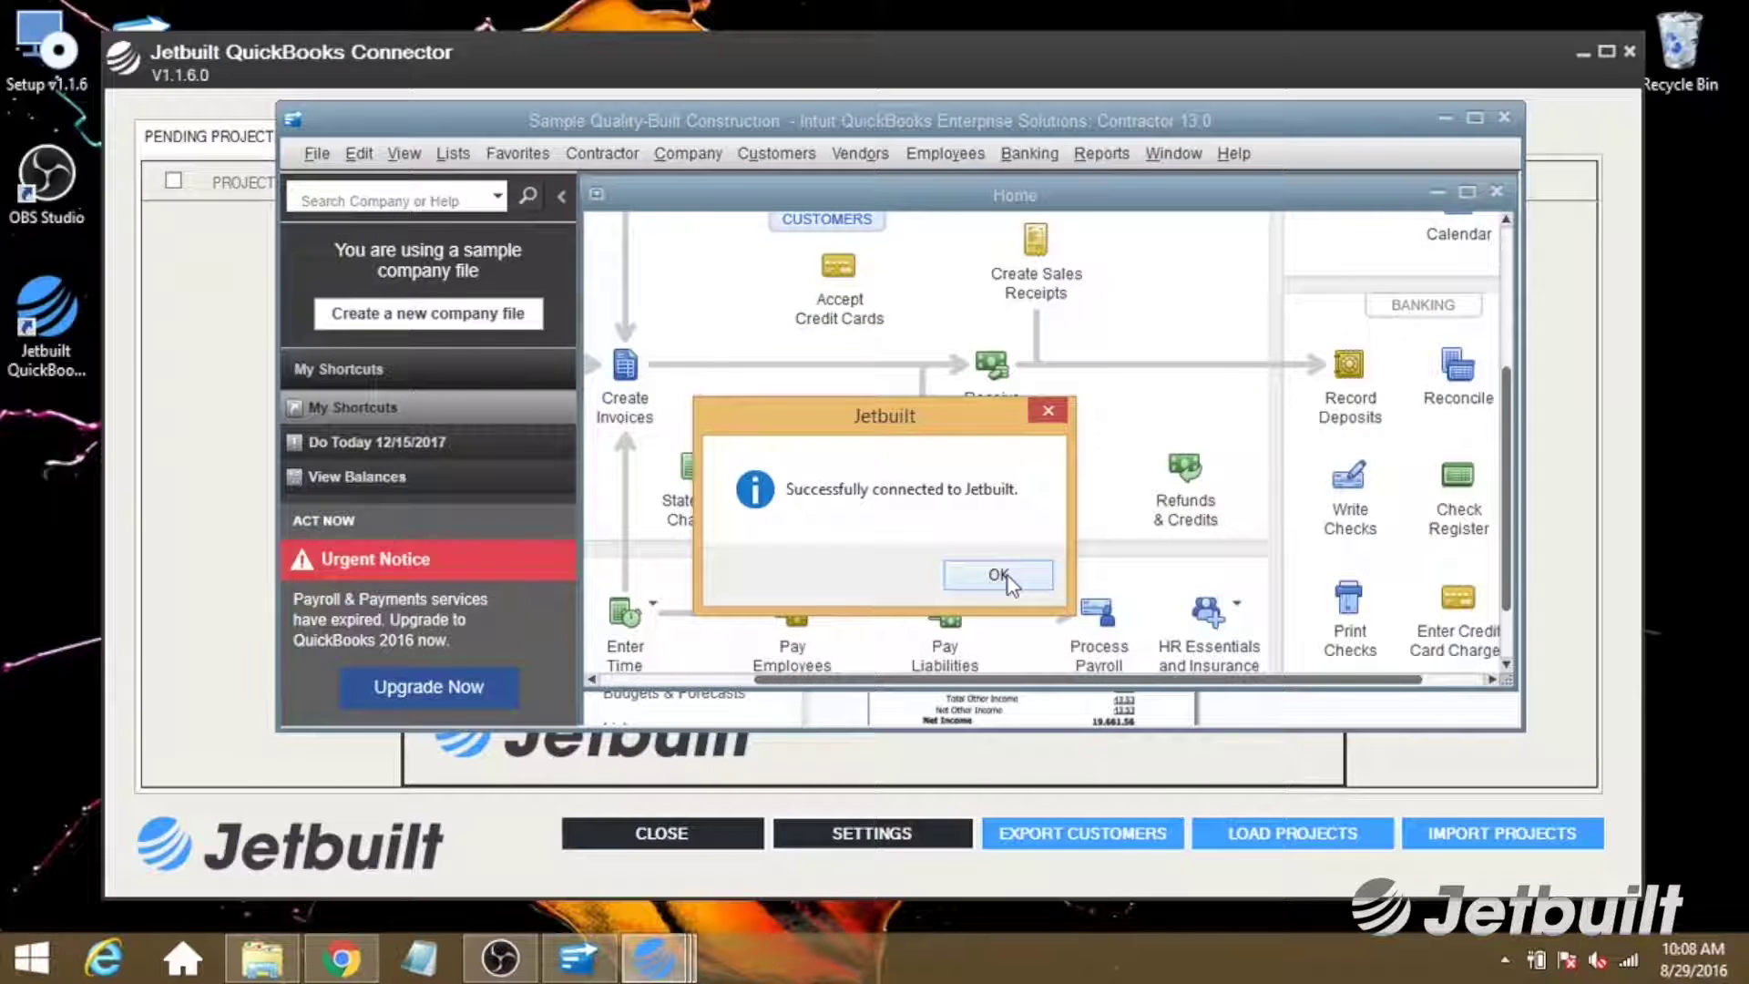
left_click(1007, 575)
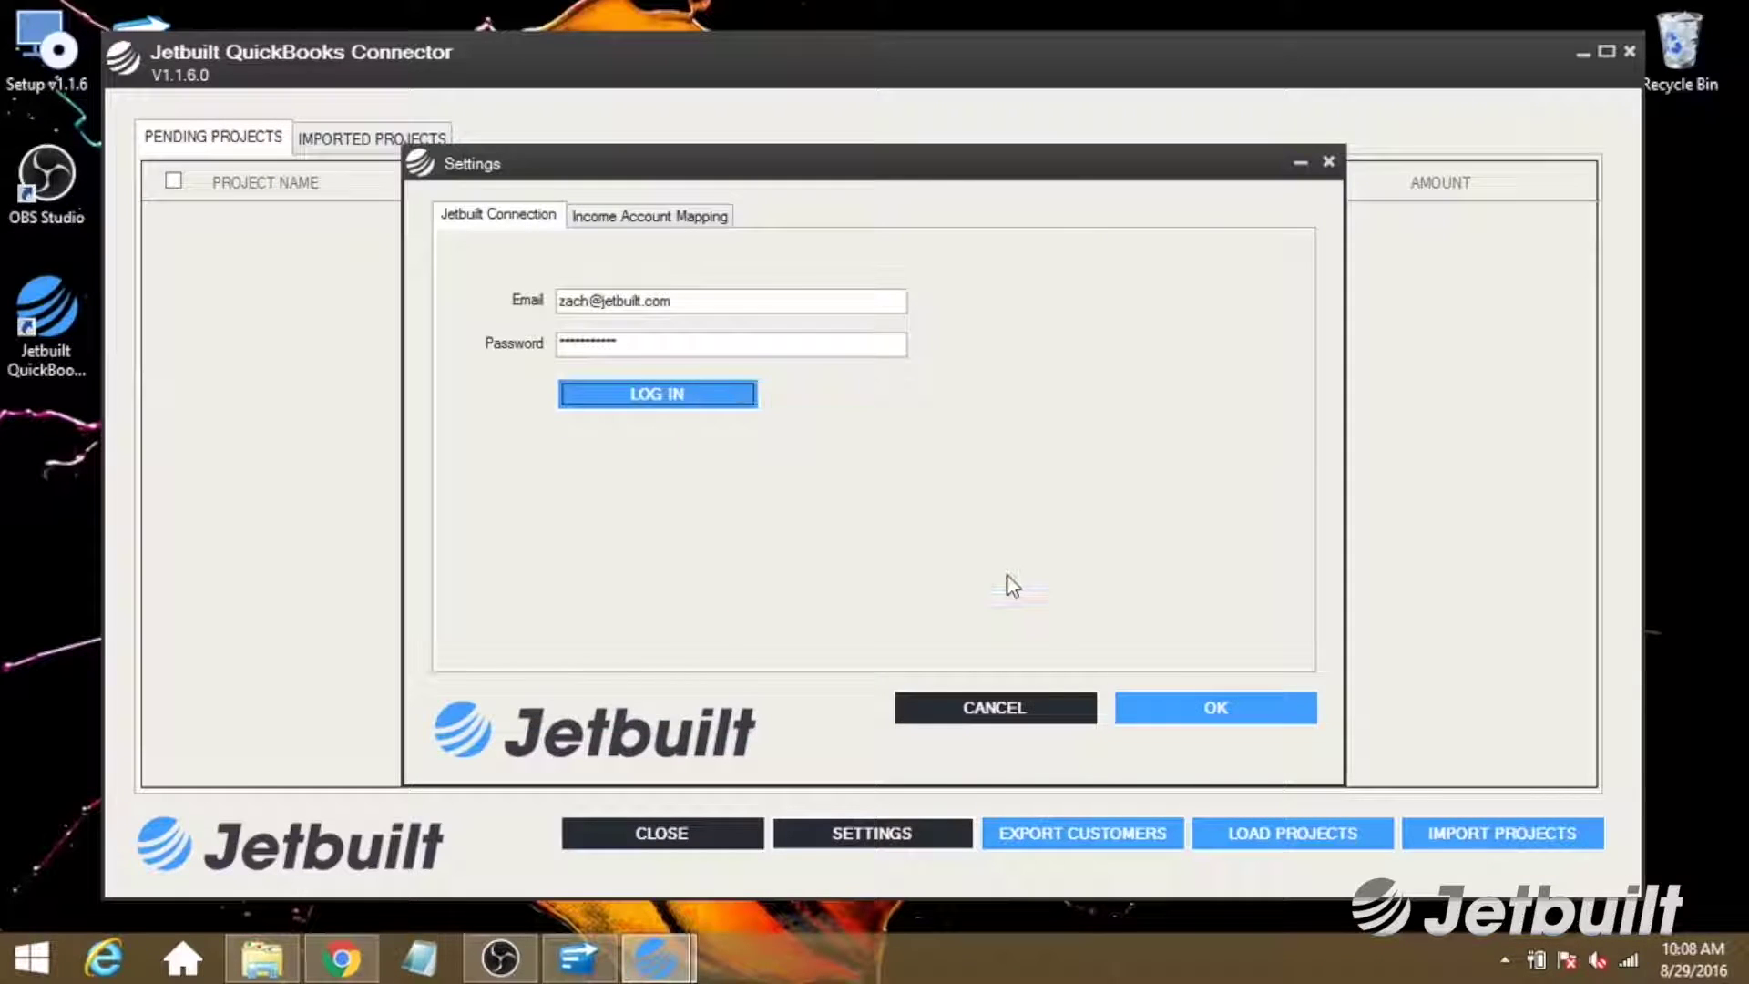
Check that Equipment and Shipping map to Construction Income, then save the income account mapping.
left_click(635, 220)
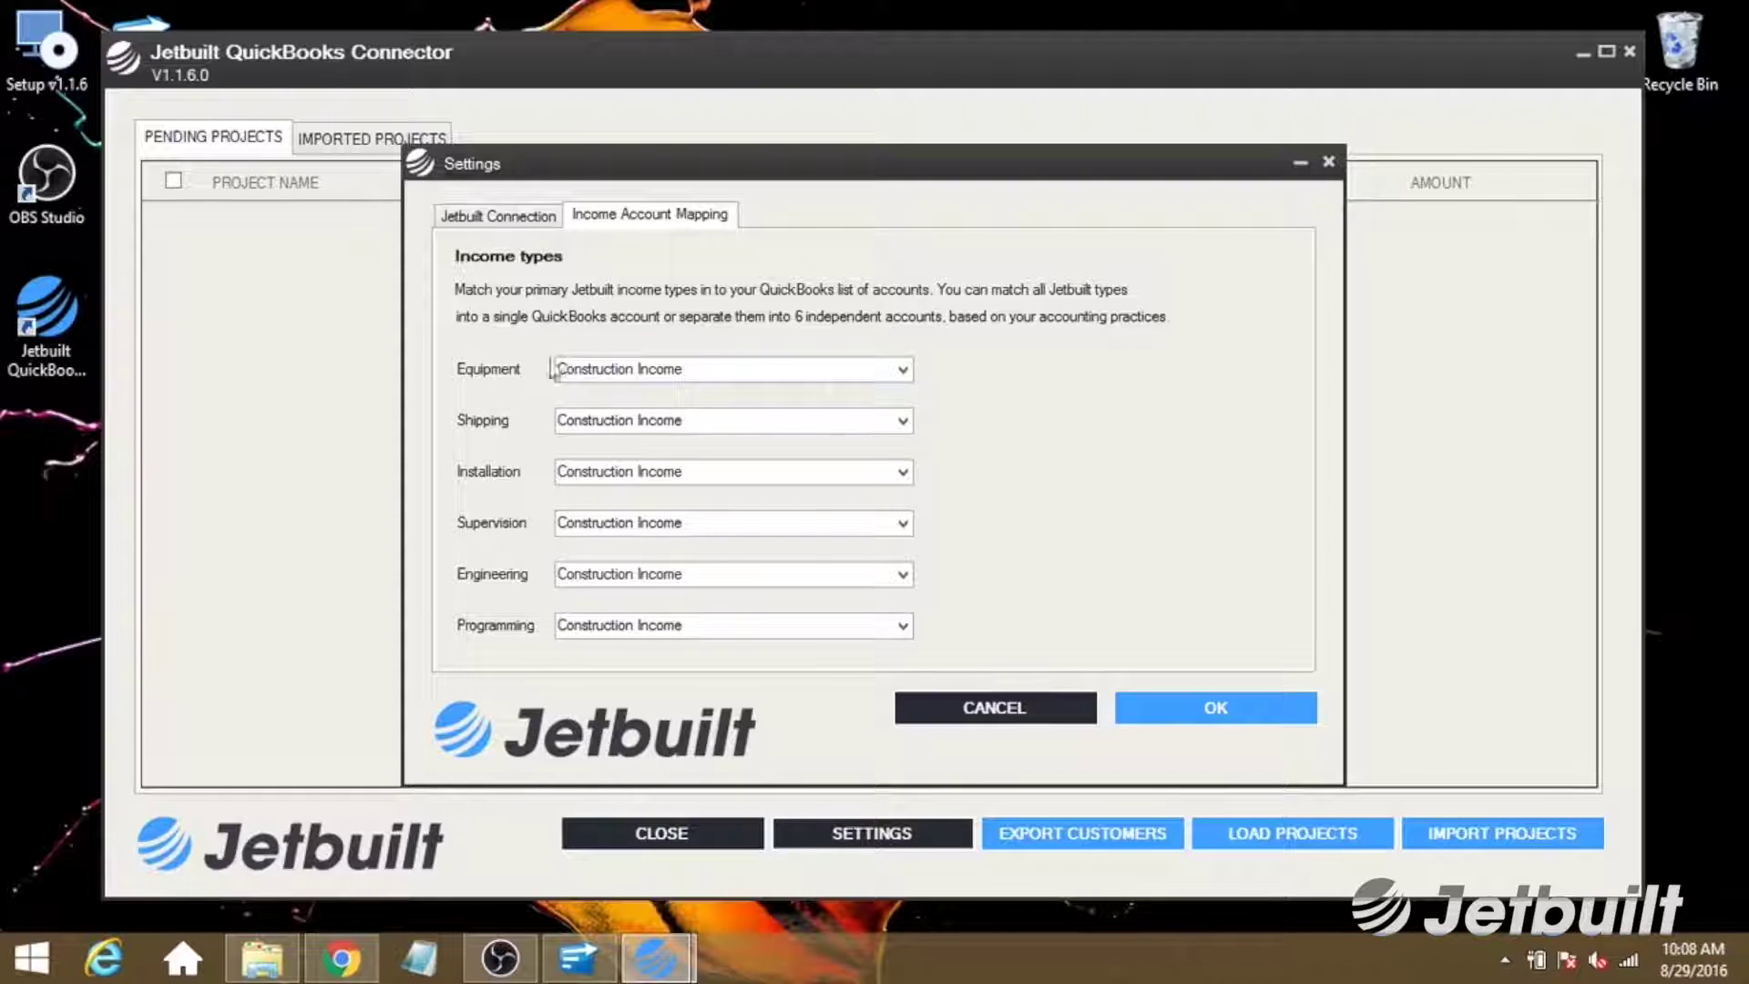
left_click(902, 369)
left_click(901, 421)
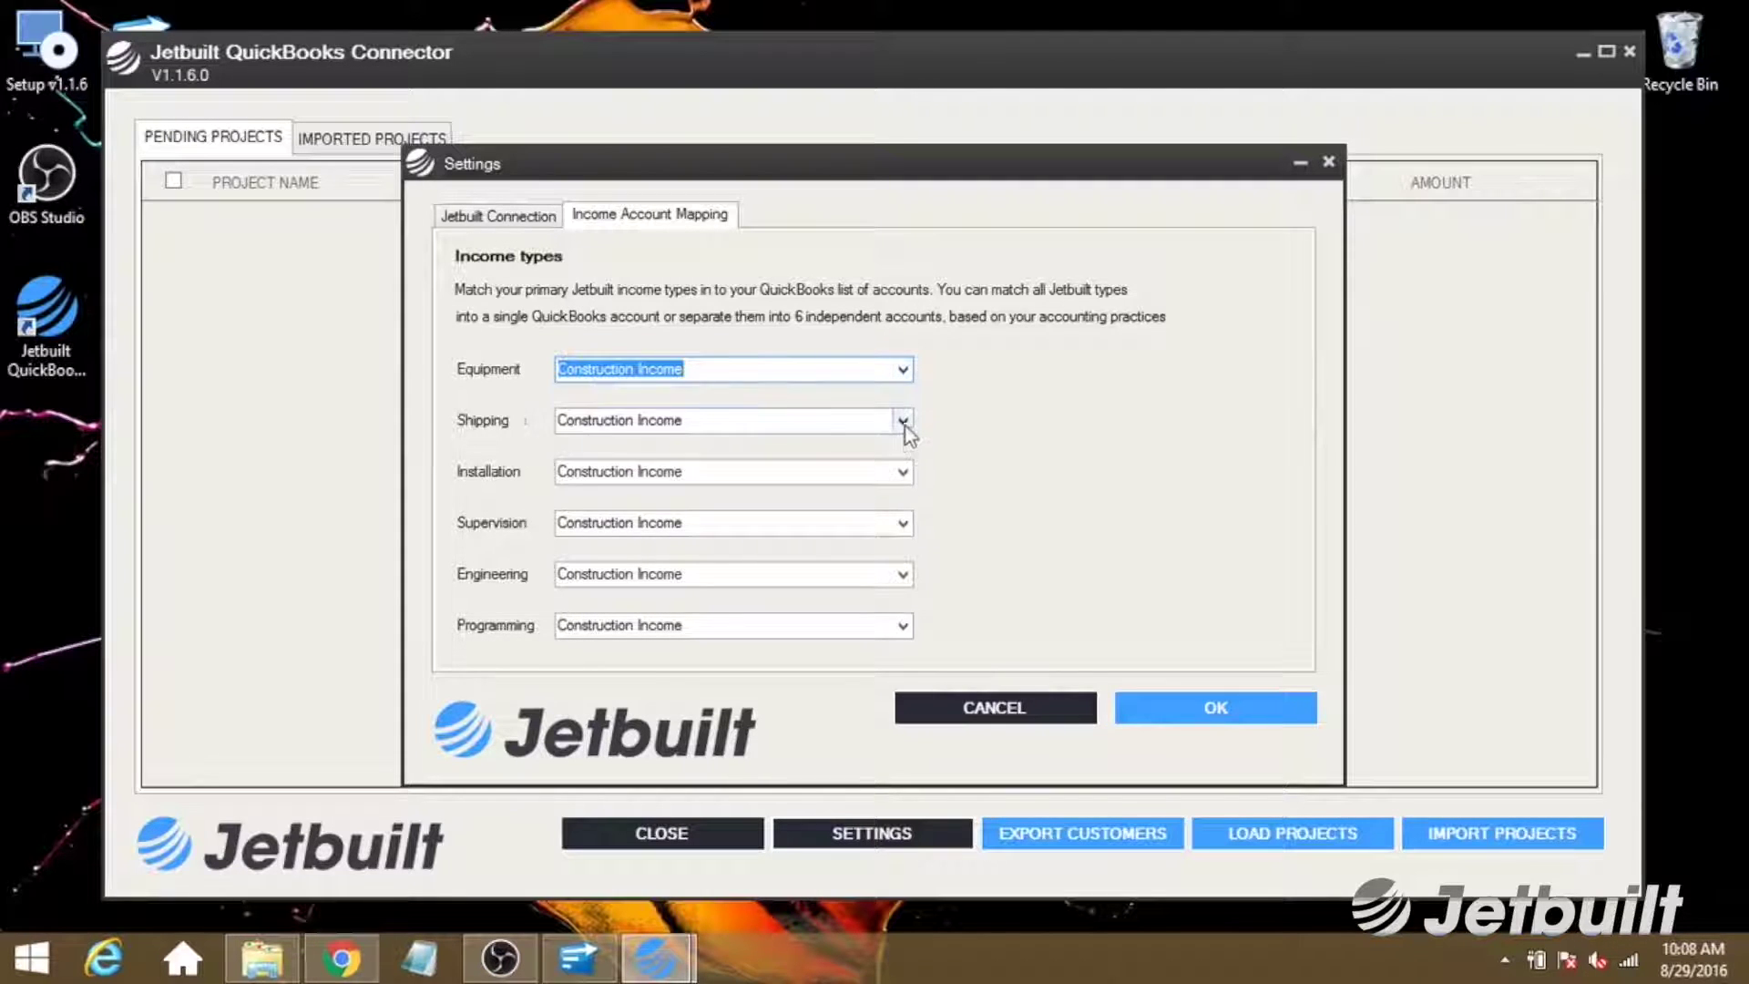
left_click(902, 420)
left_click(997, 494)
left_click(1175, 698)
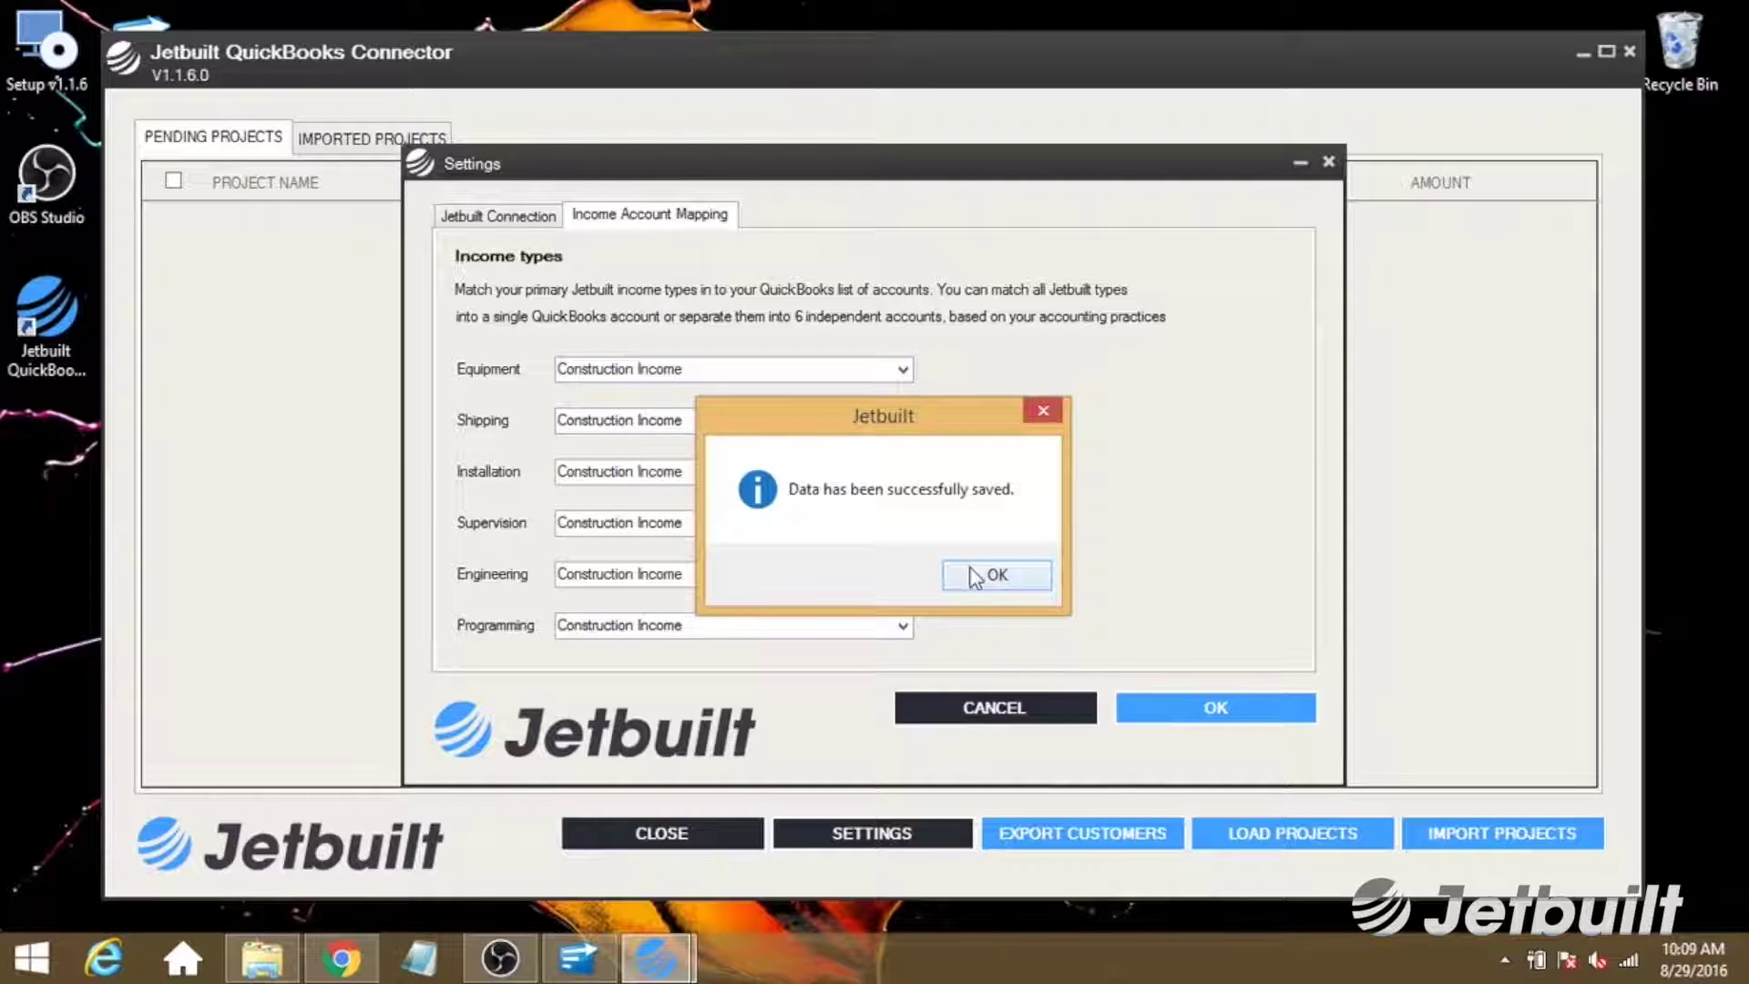
left_click(975, 577)
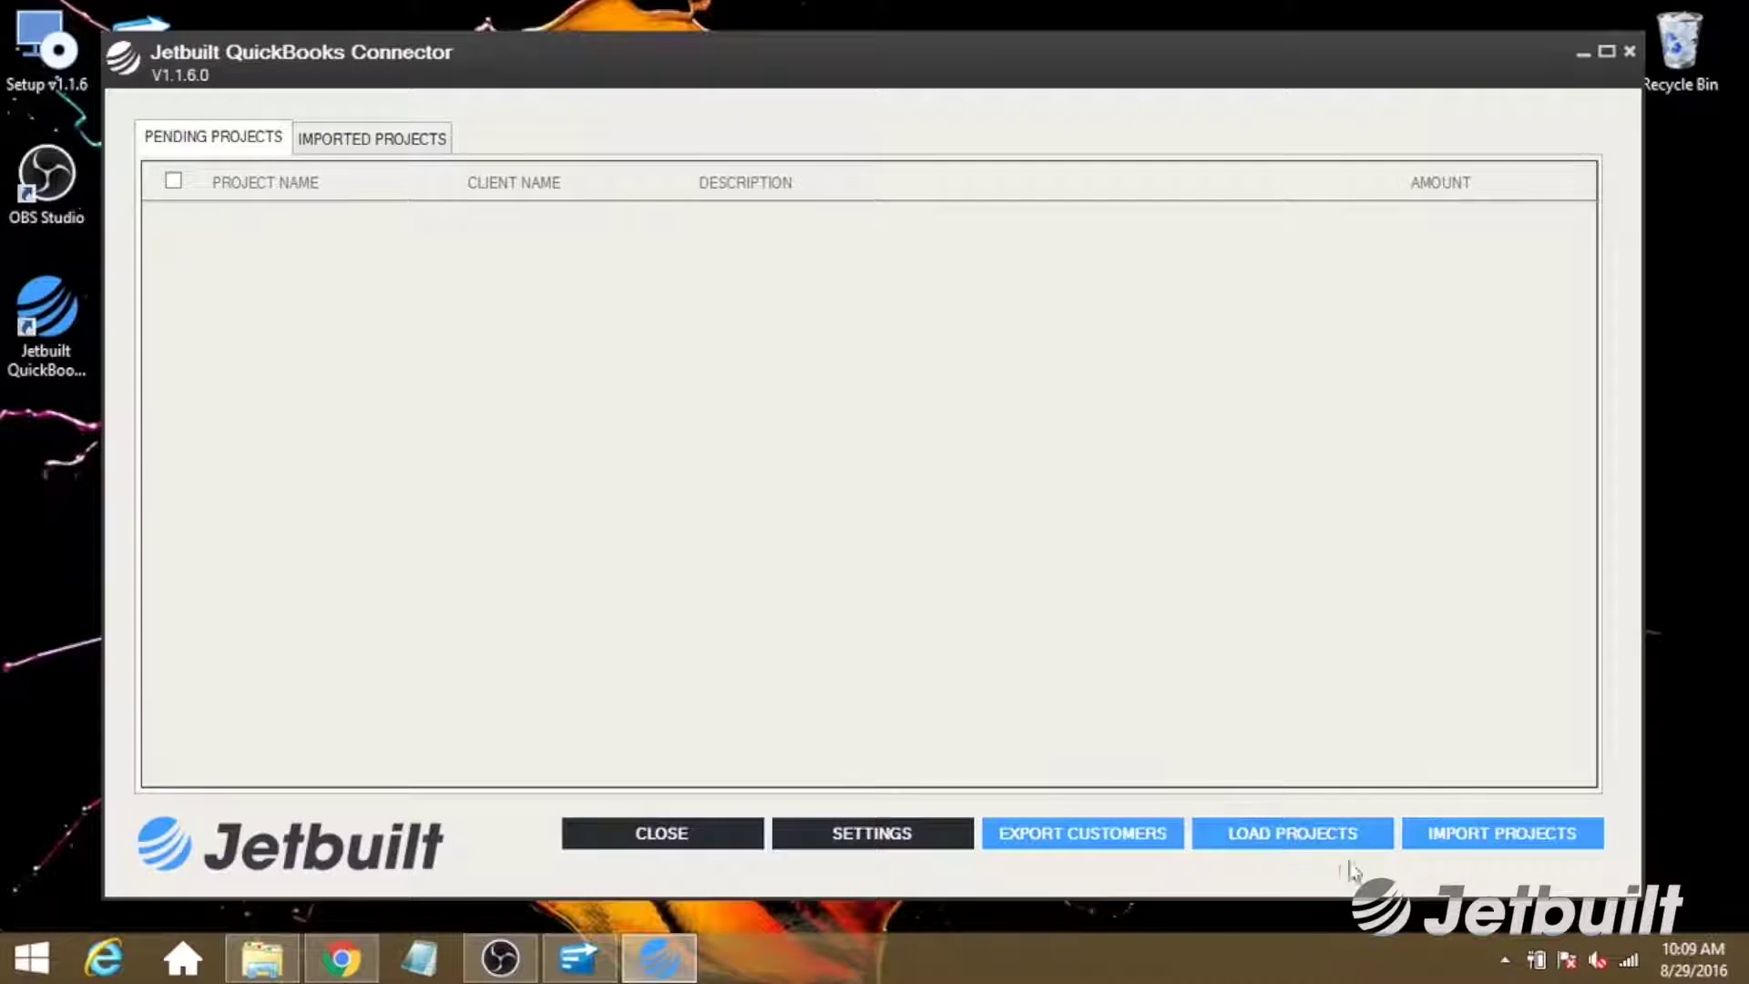
Load pending projects and import 689098 Quickbooks Test (1,000.00) into QuickBooks.
left_click(1266, 838)
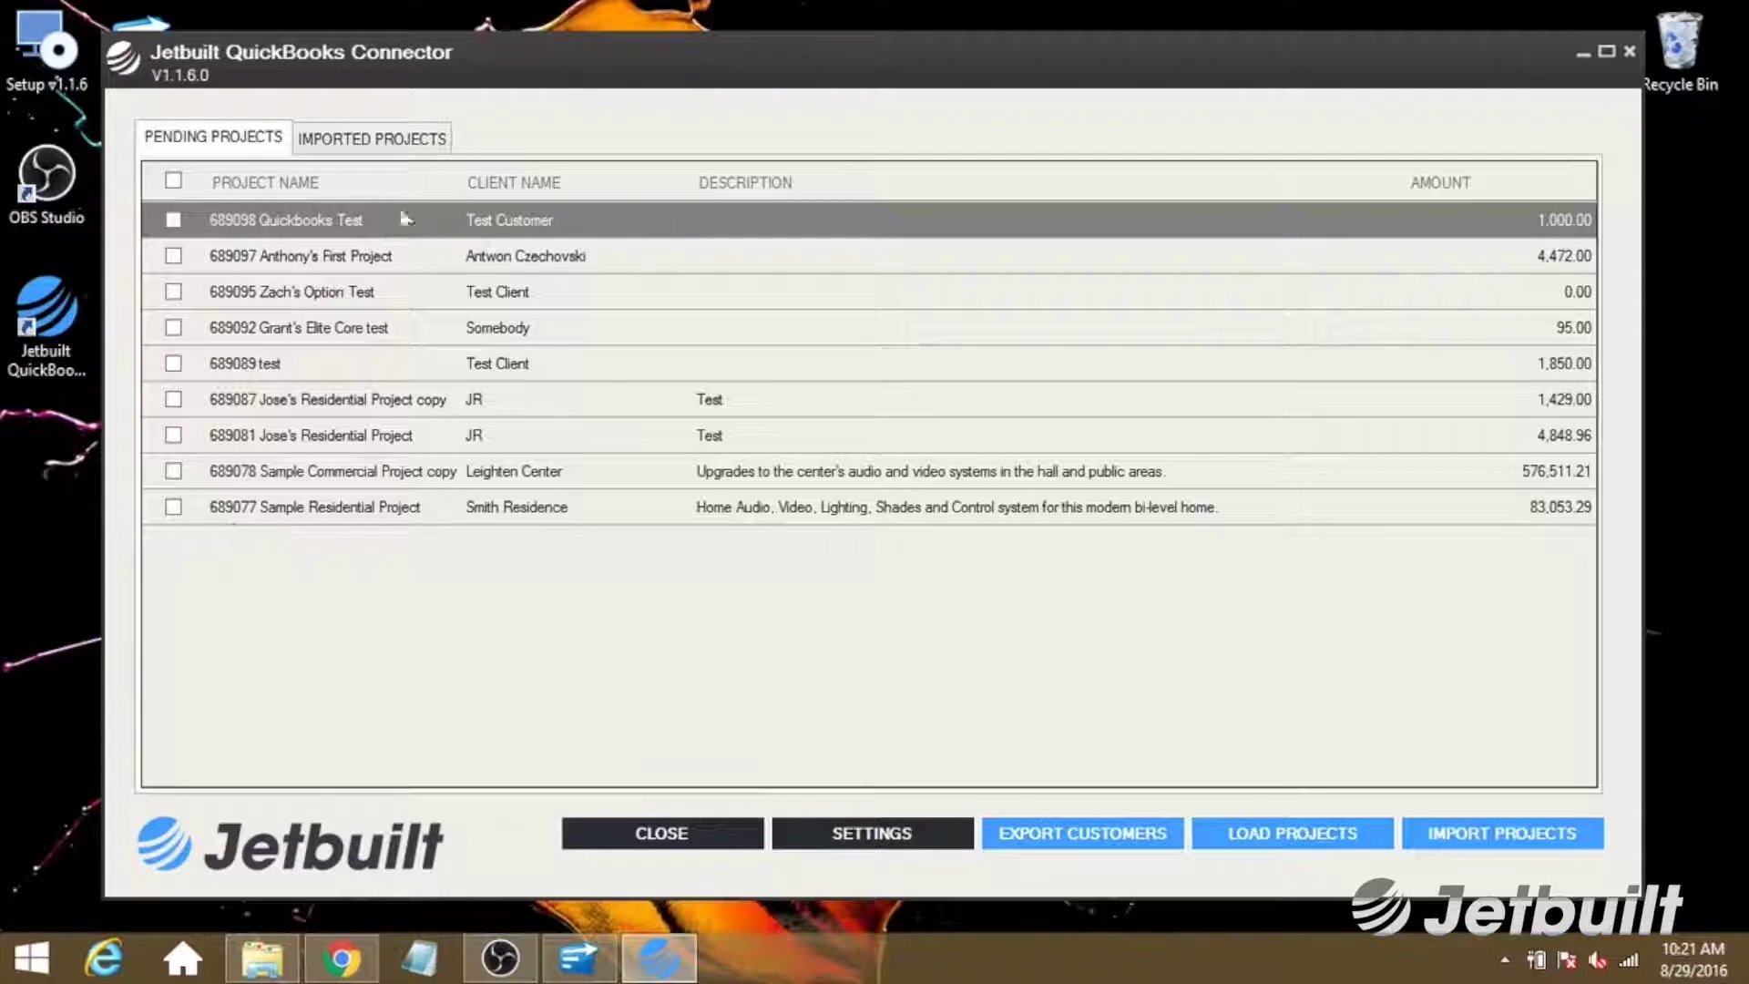
left_click(172, 224)
left_click(1457, 843)
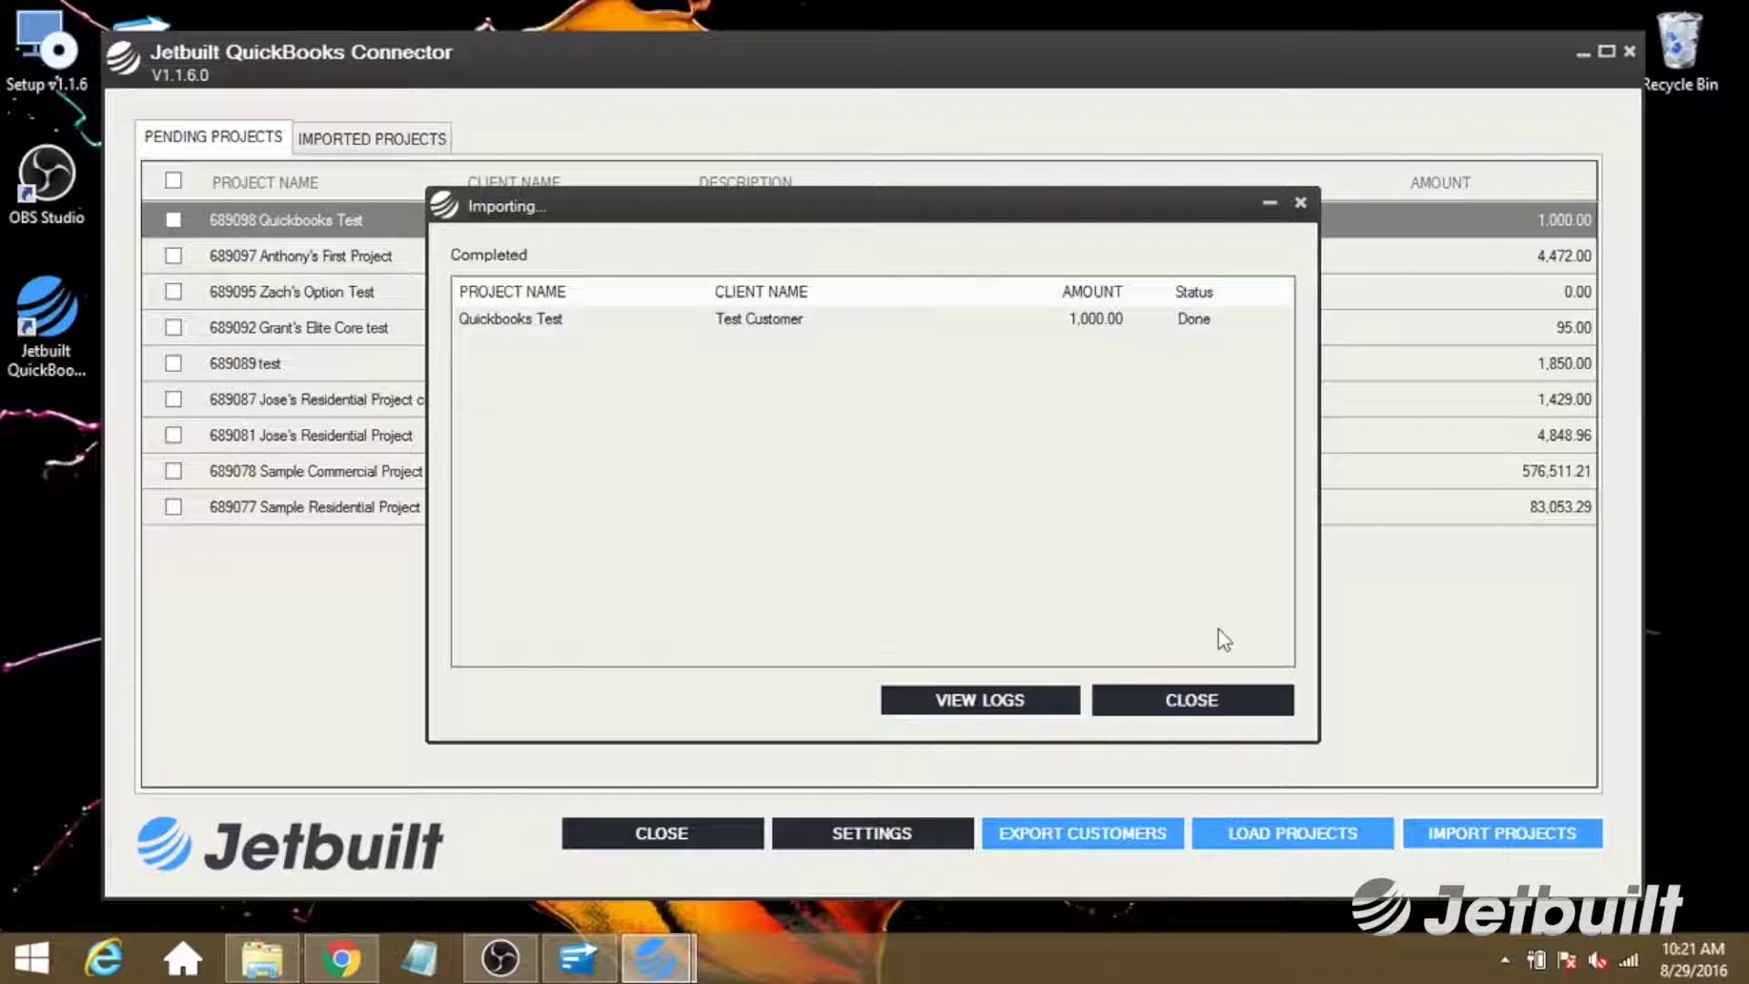
left_click(1149, 701)
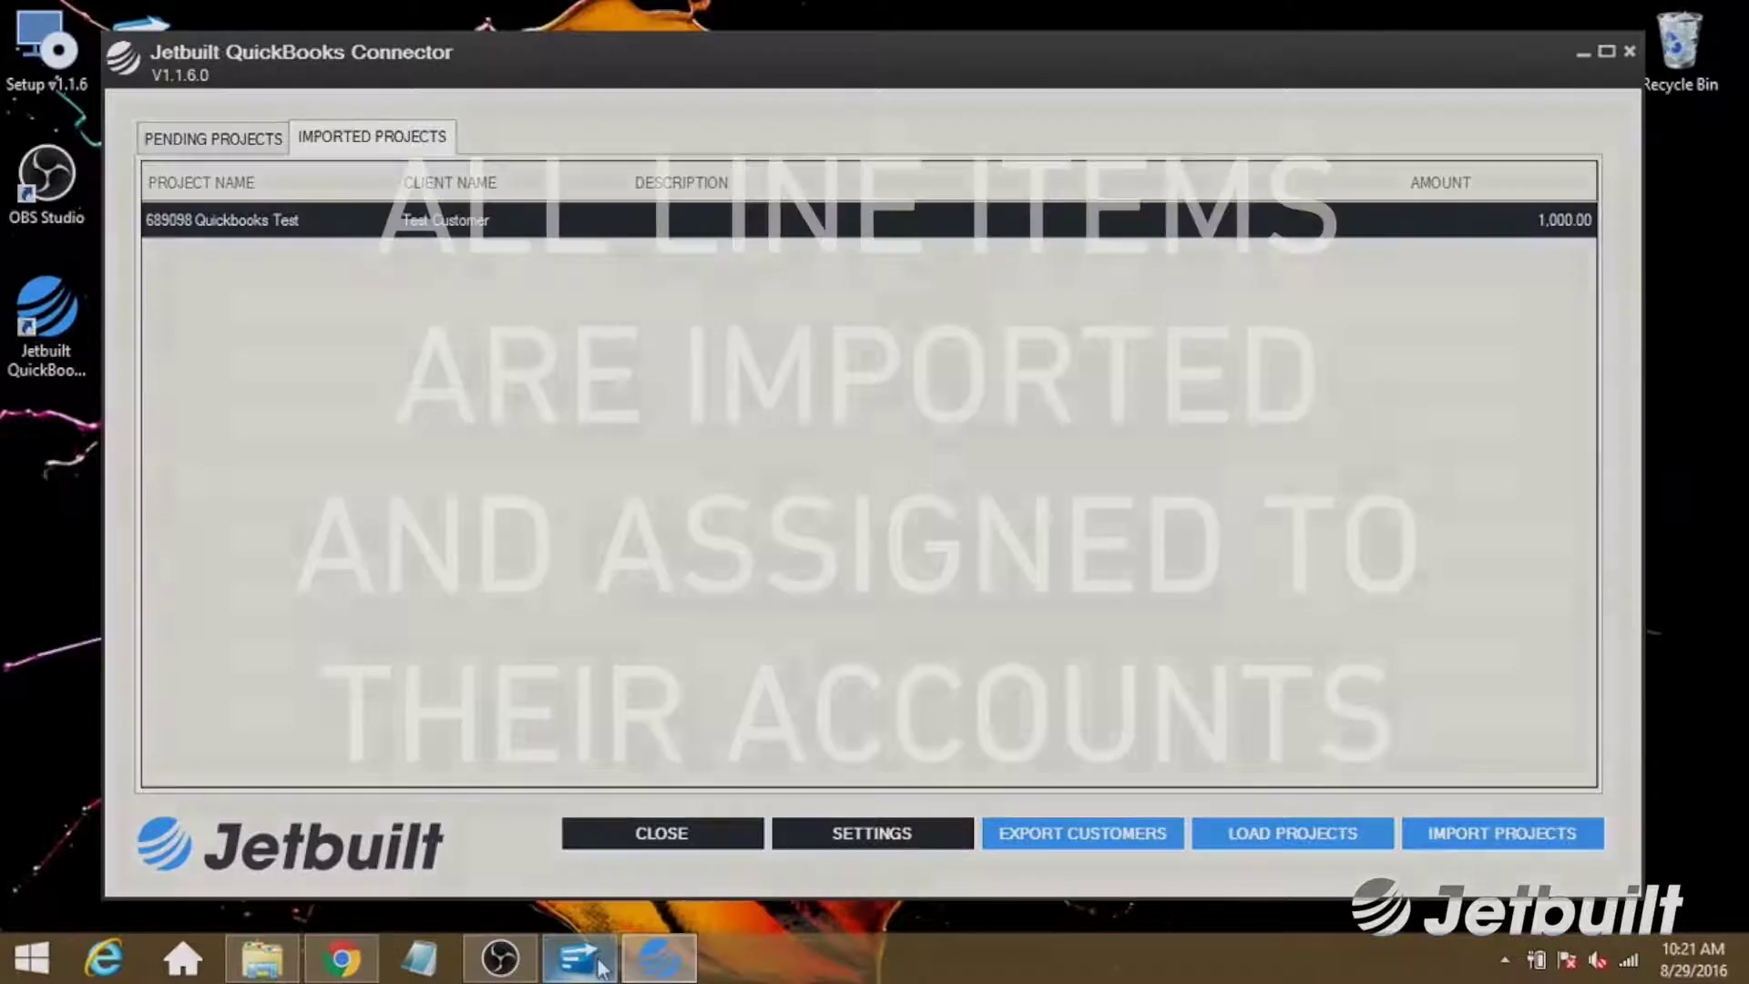
left_click(600, 967)
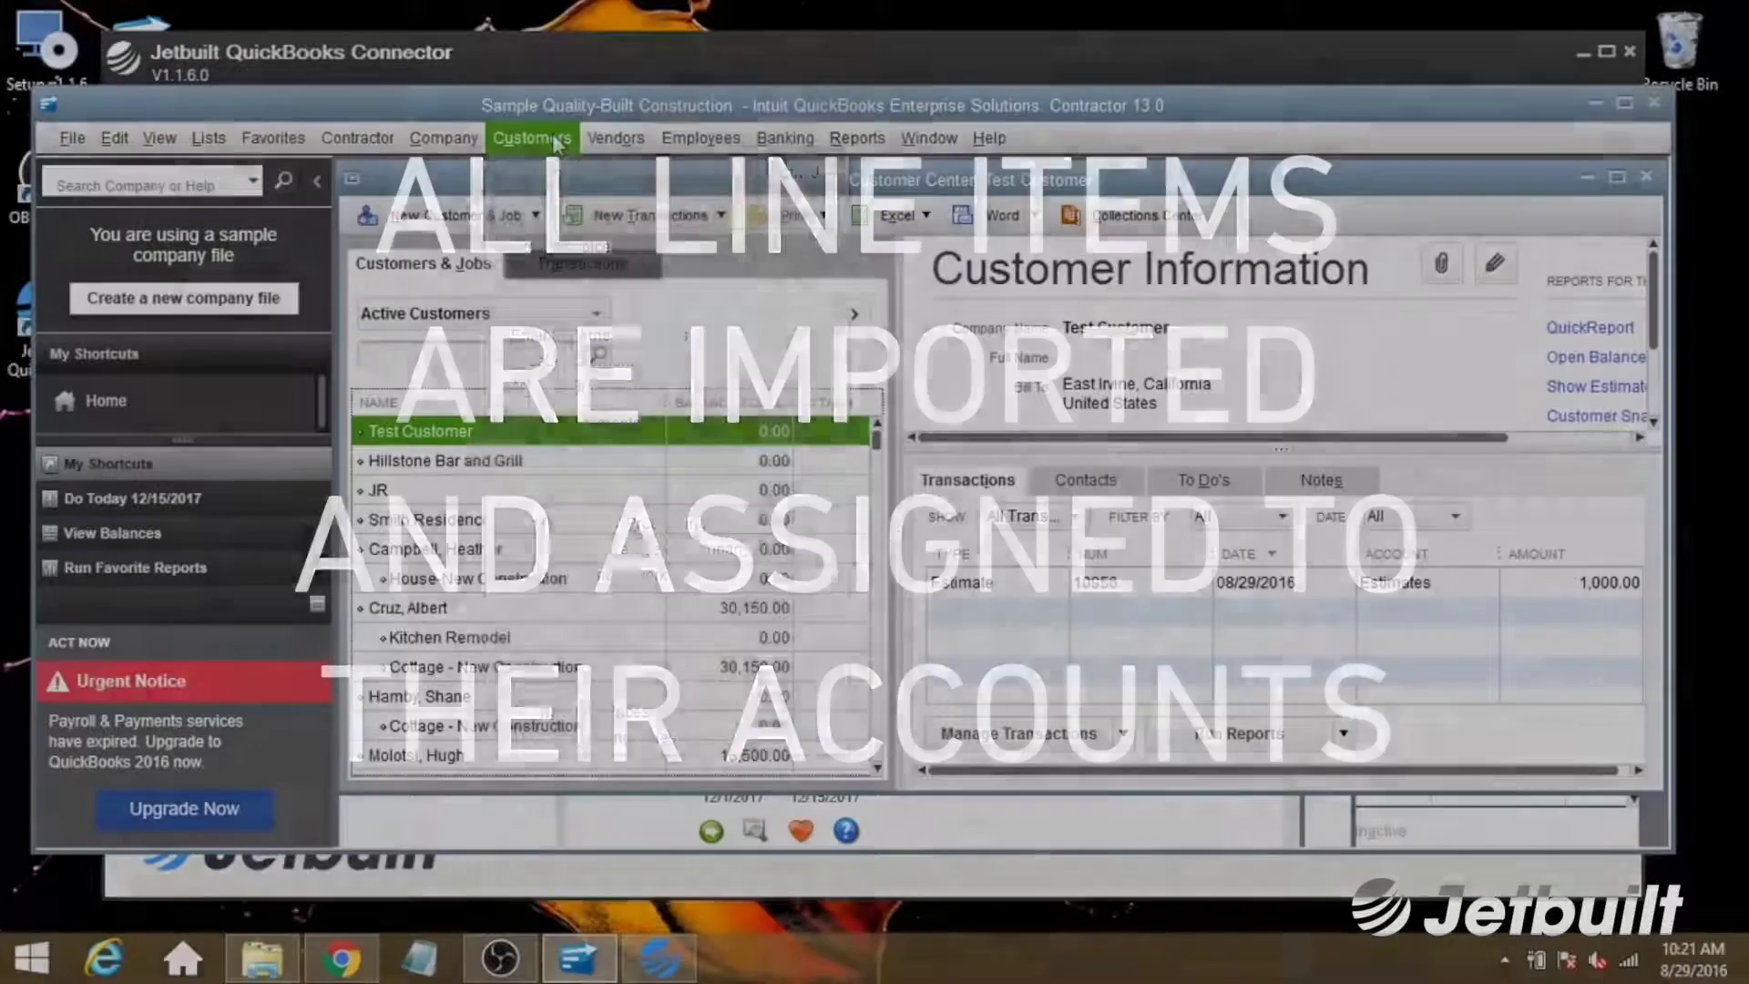
left_click(531, 138)
left_click(562, 180)
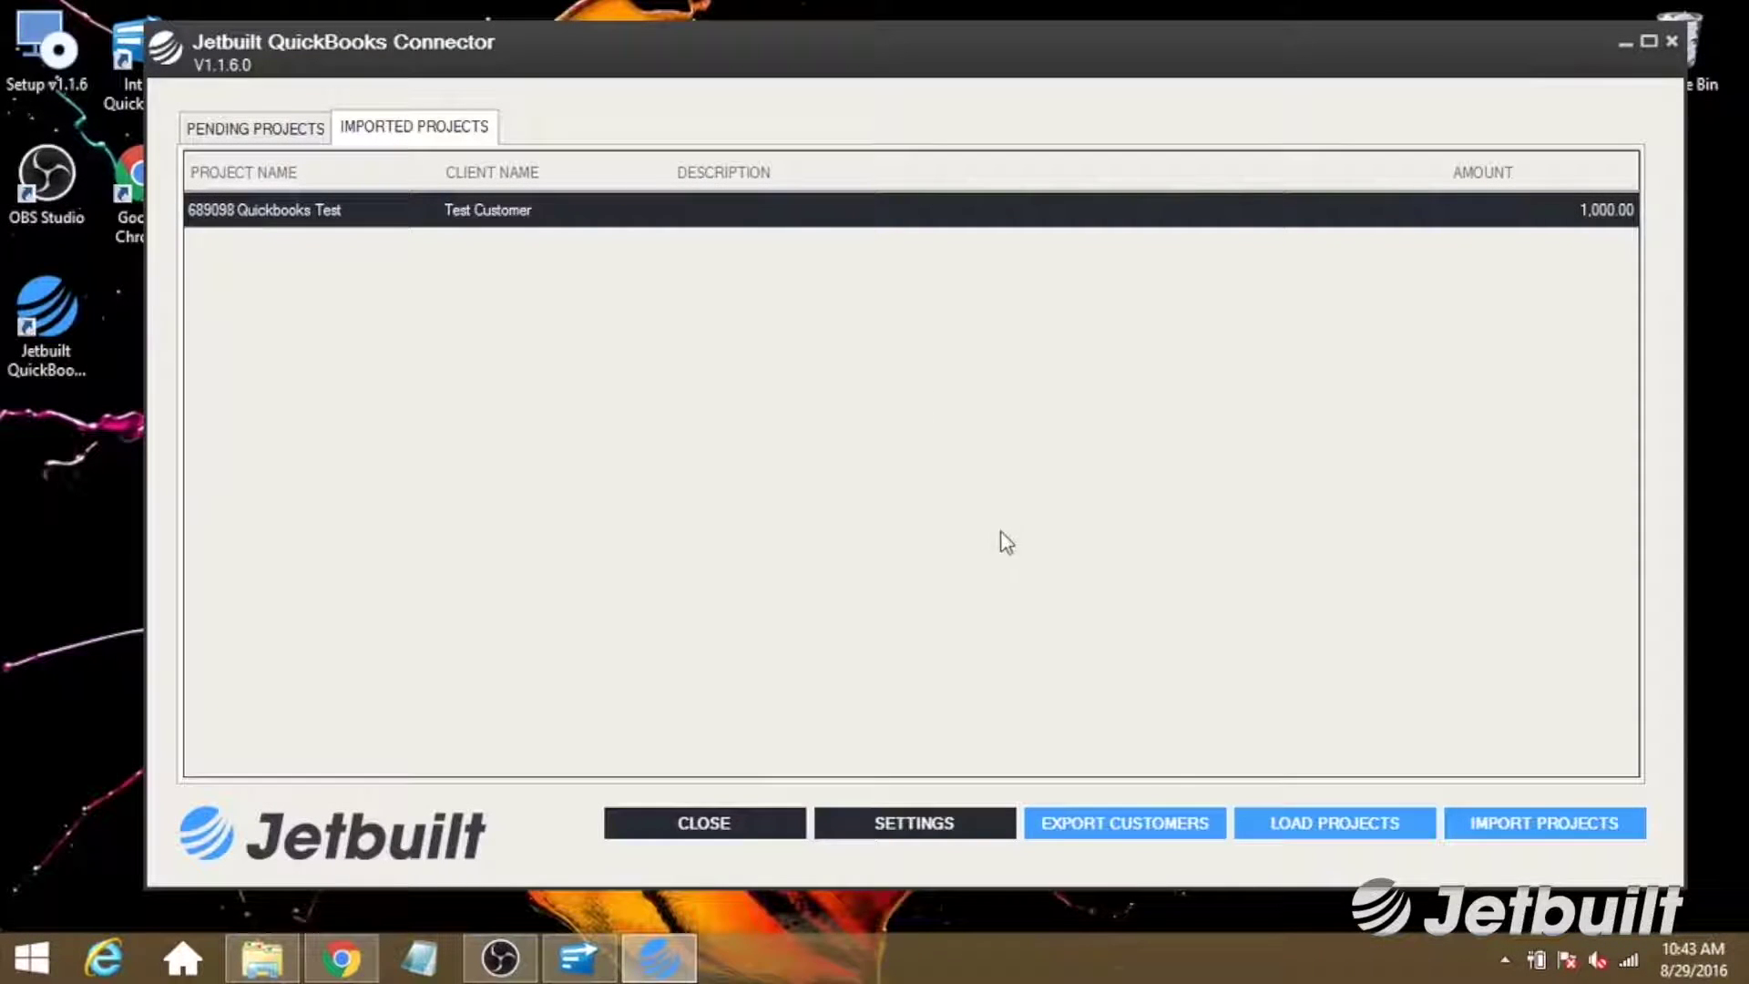
left_click(1123, 822)
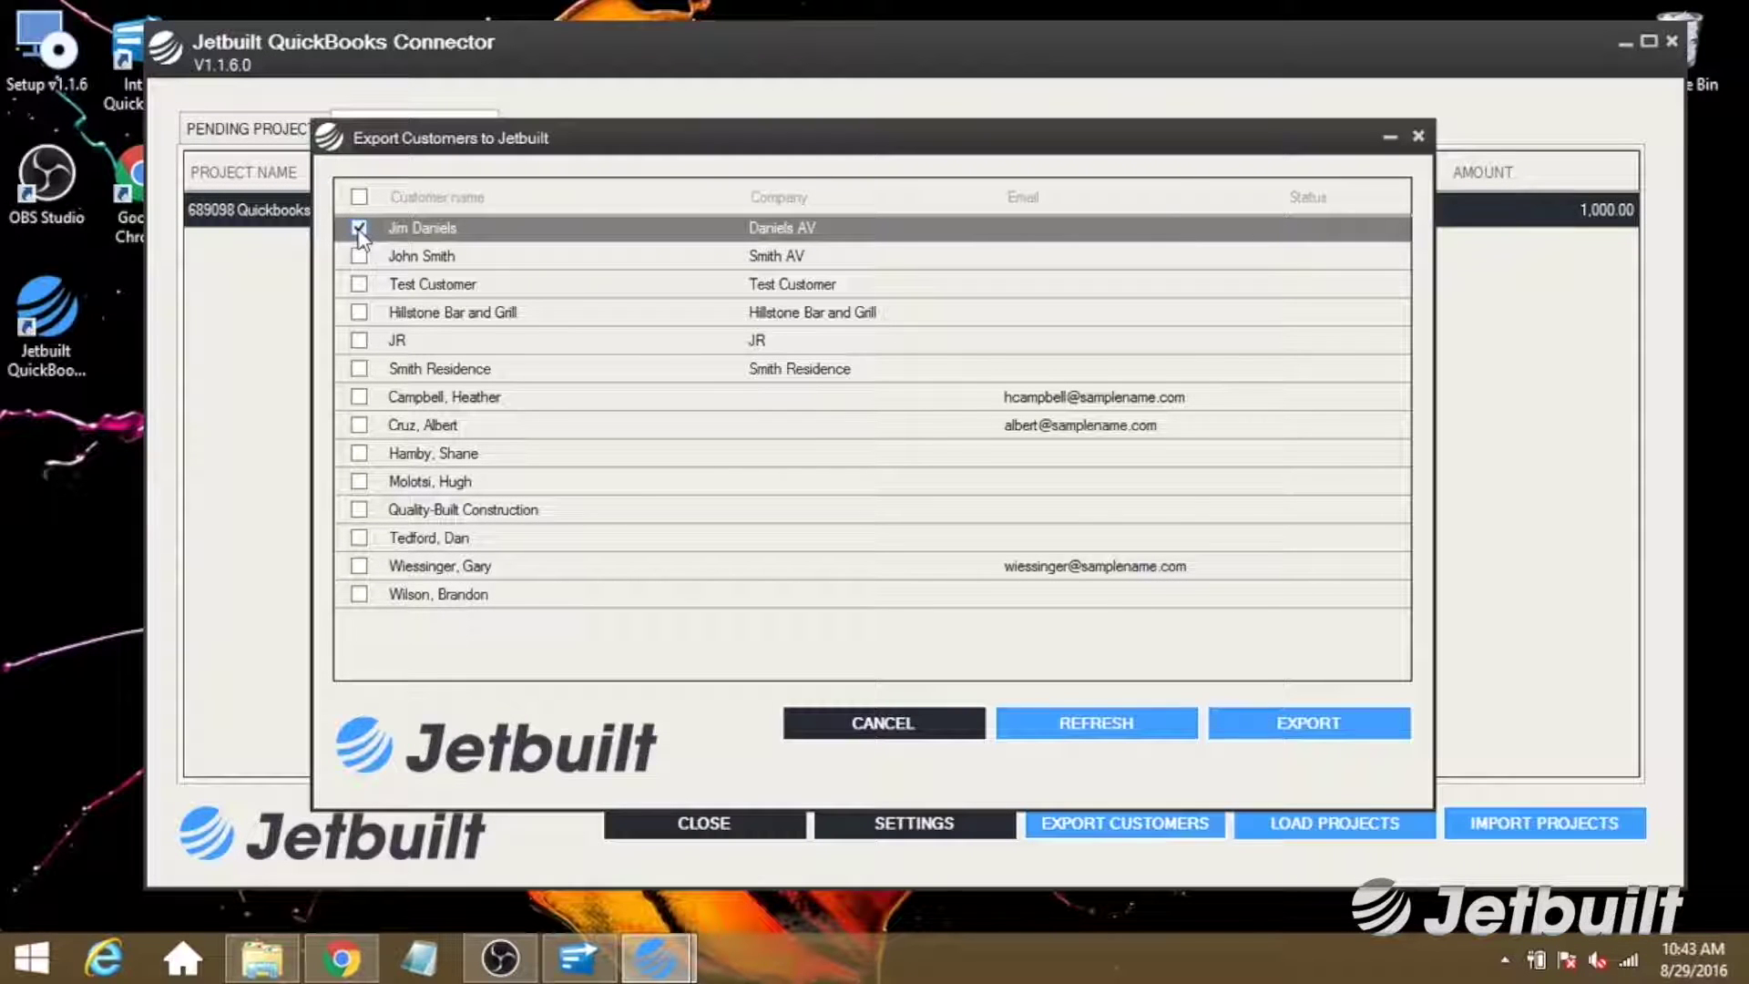
Export the ticked Daniels AV customer to Jetbuilt, then switch to the Jetbuilt Clients page in Chrome.
left_click(1276, 724)
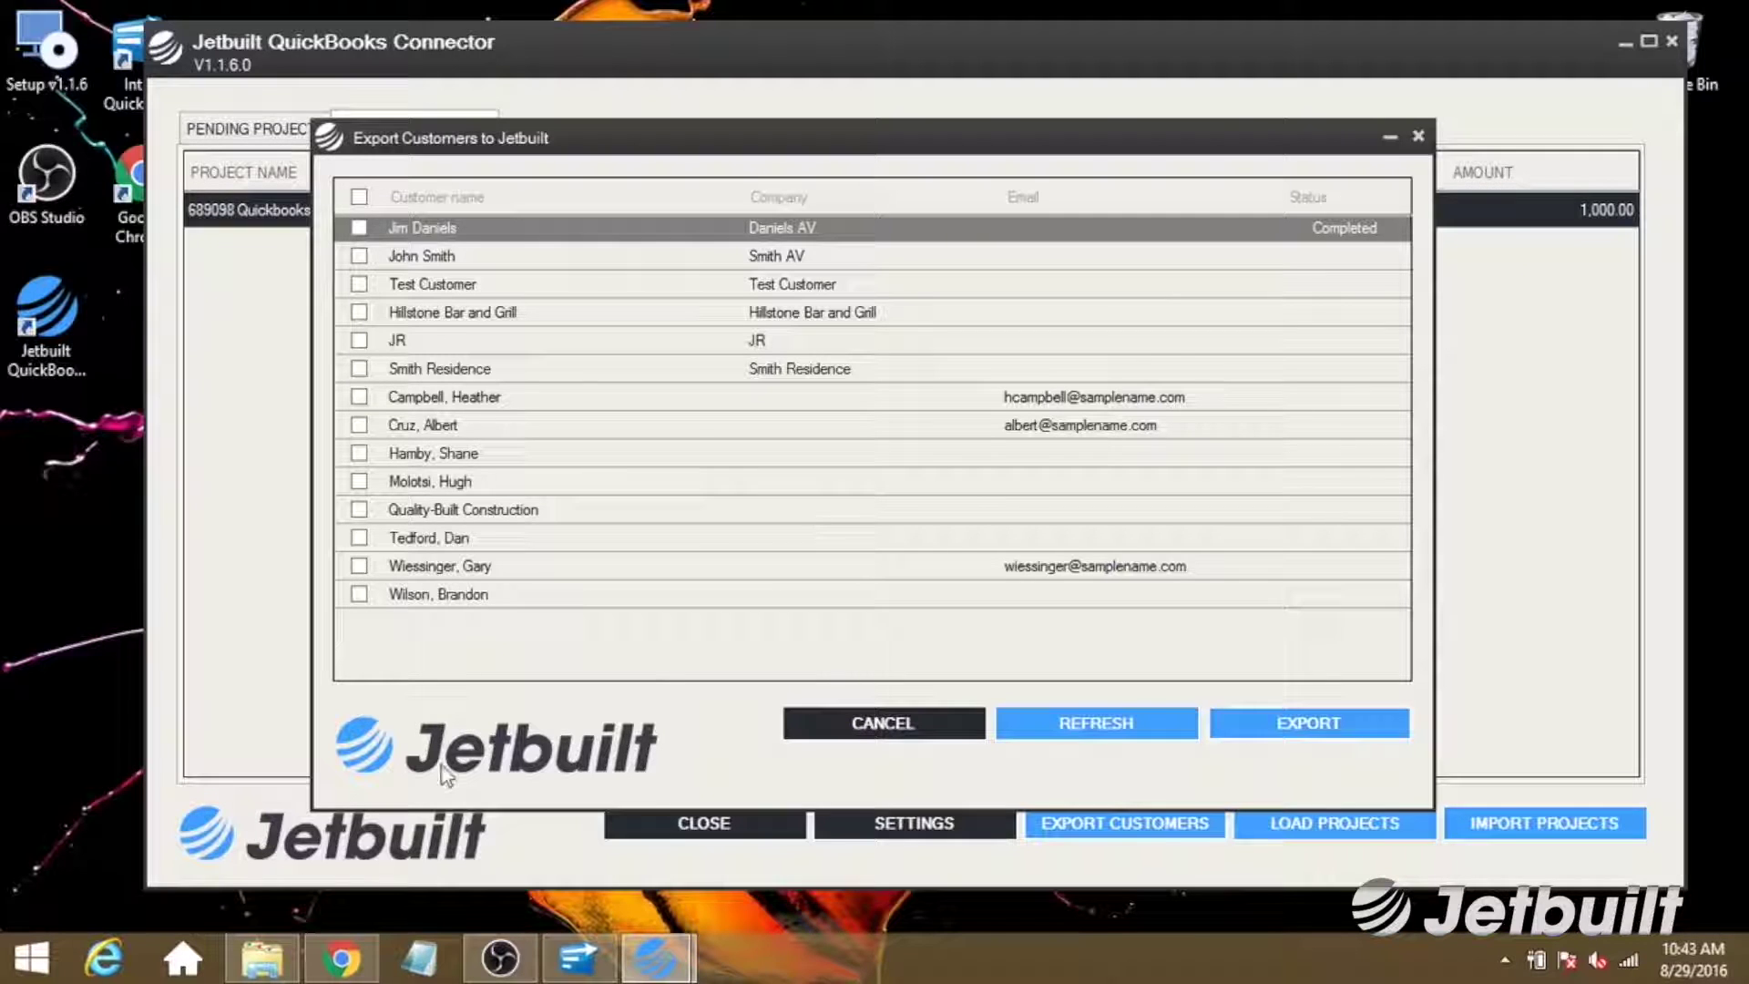
left_click(337, 973)
left_click(439, 206)
Search Jetbuilt clients for 'daniels', open Daniels AV, then close the Export Customers window.
type("daniels")
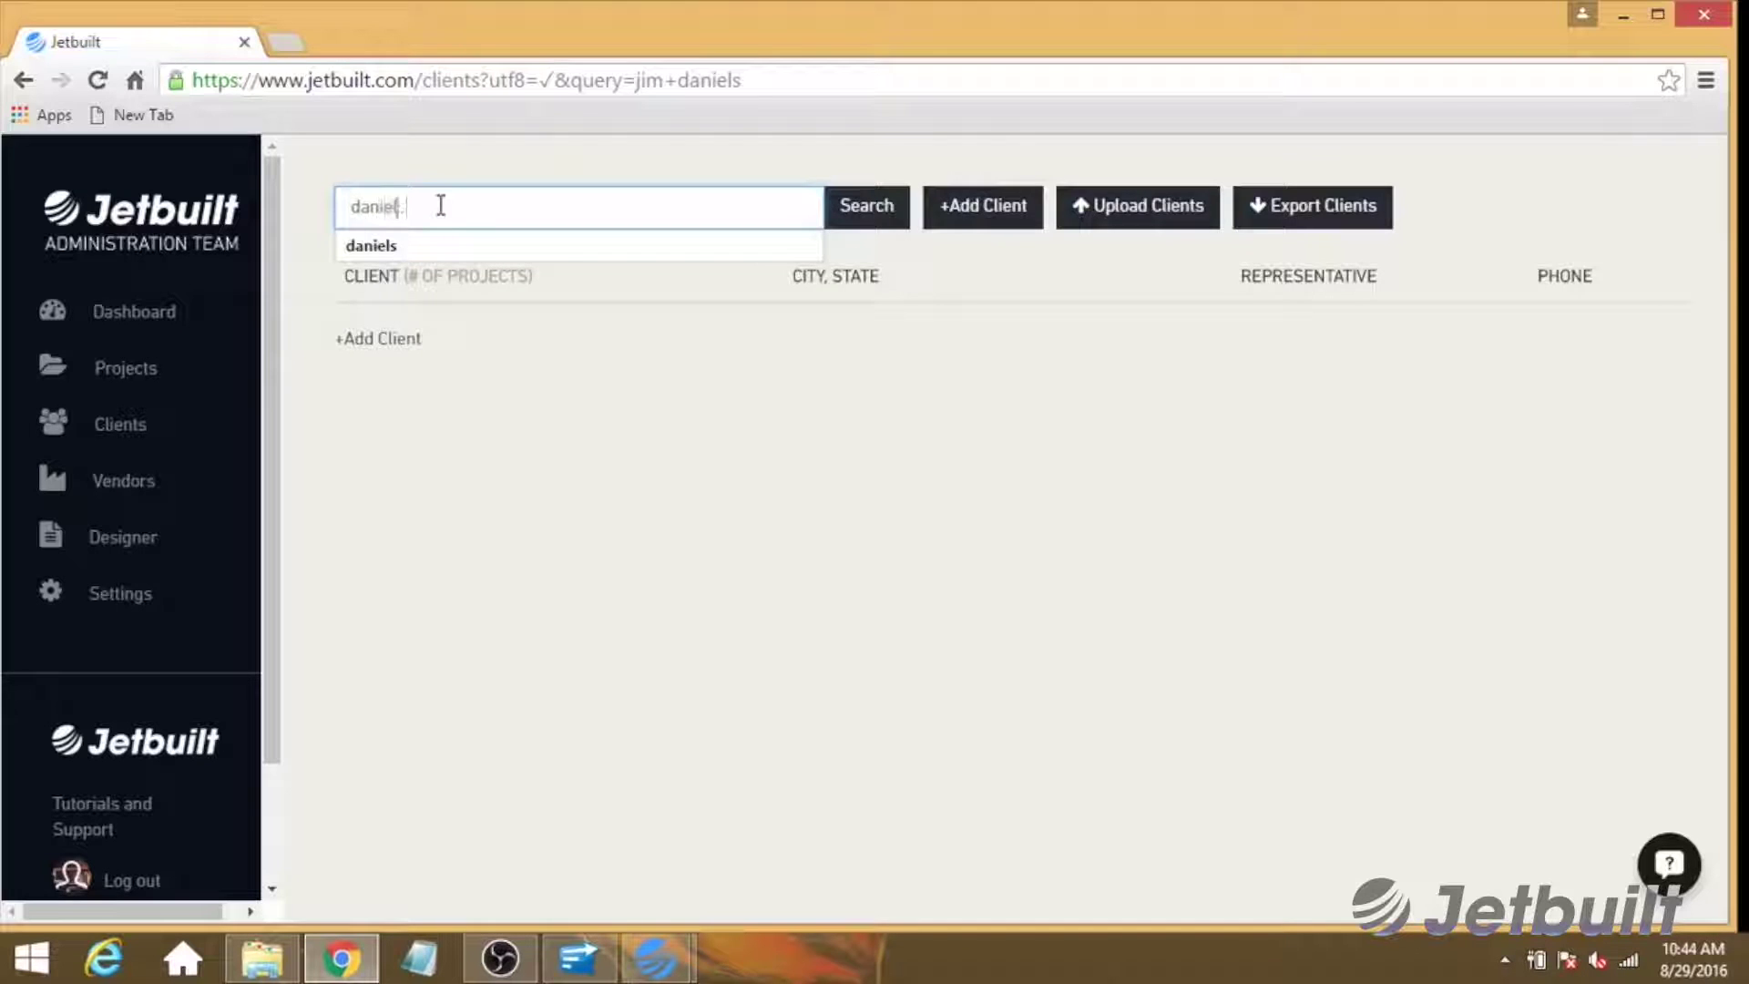
key("Return")
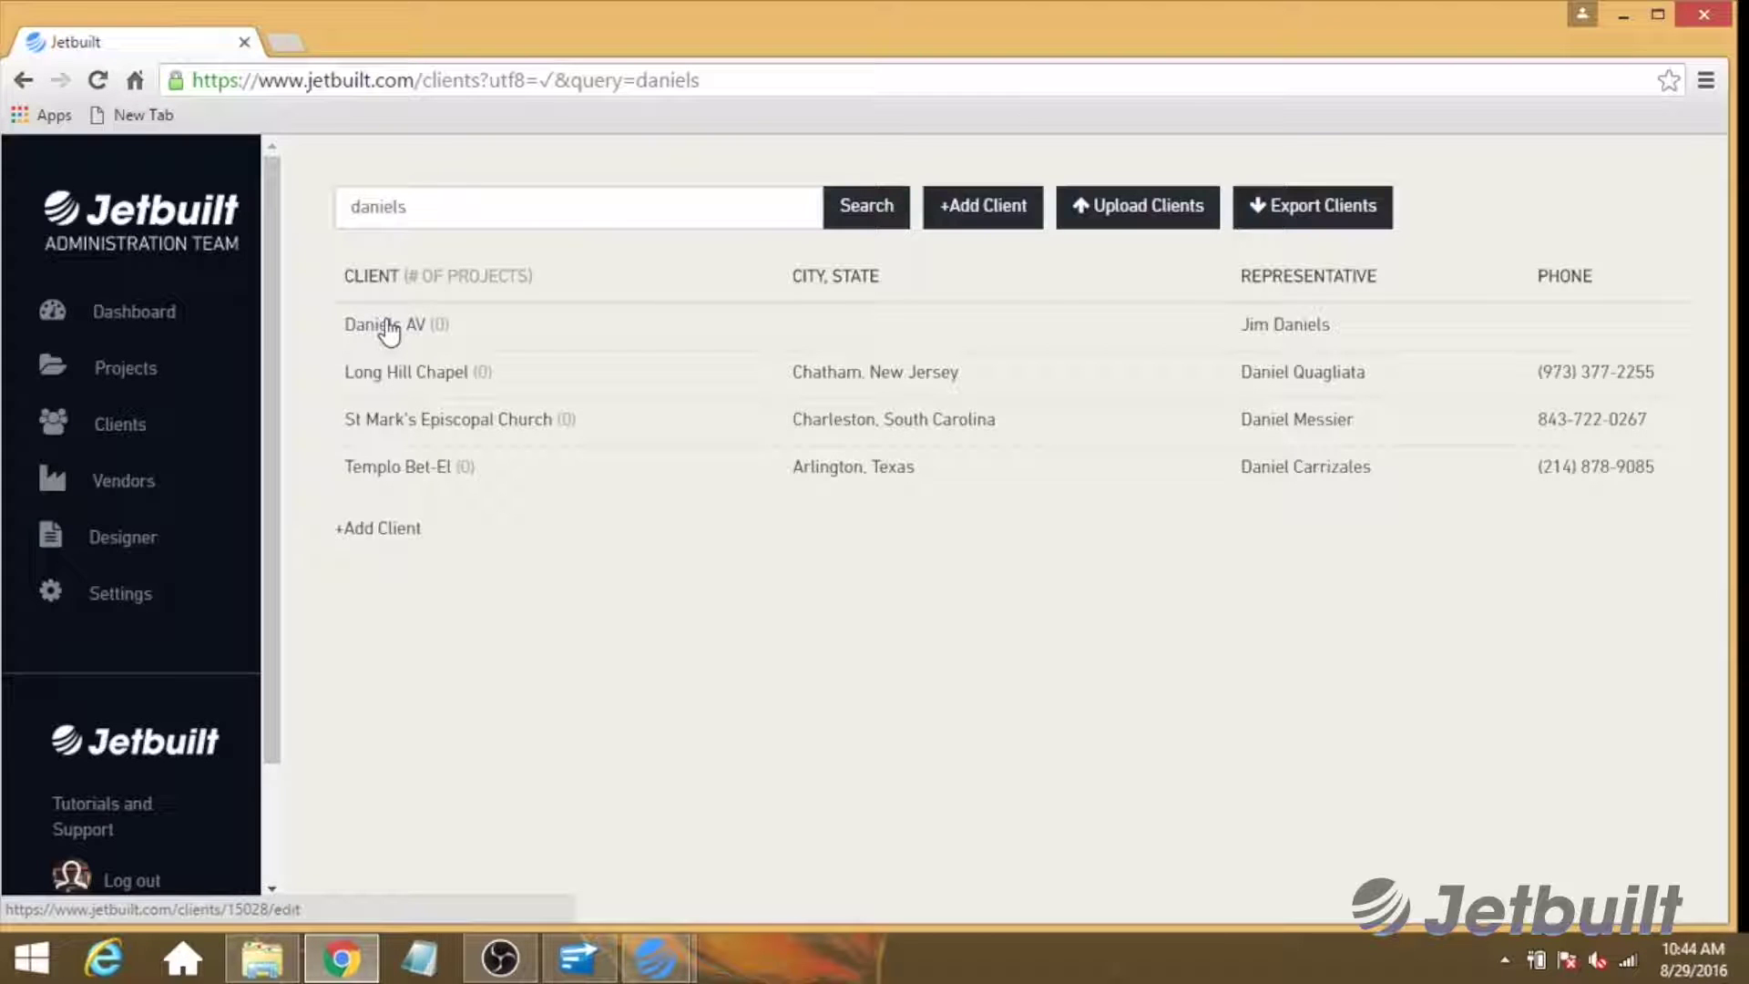
left_click(387, 333)
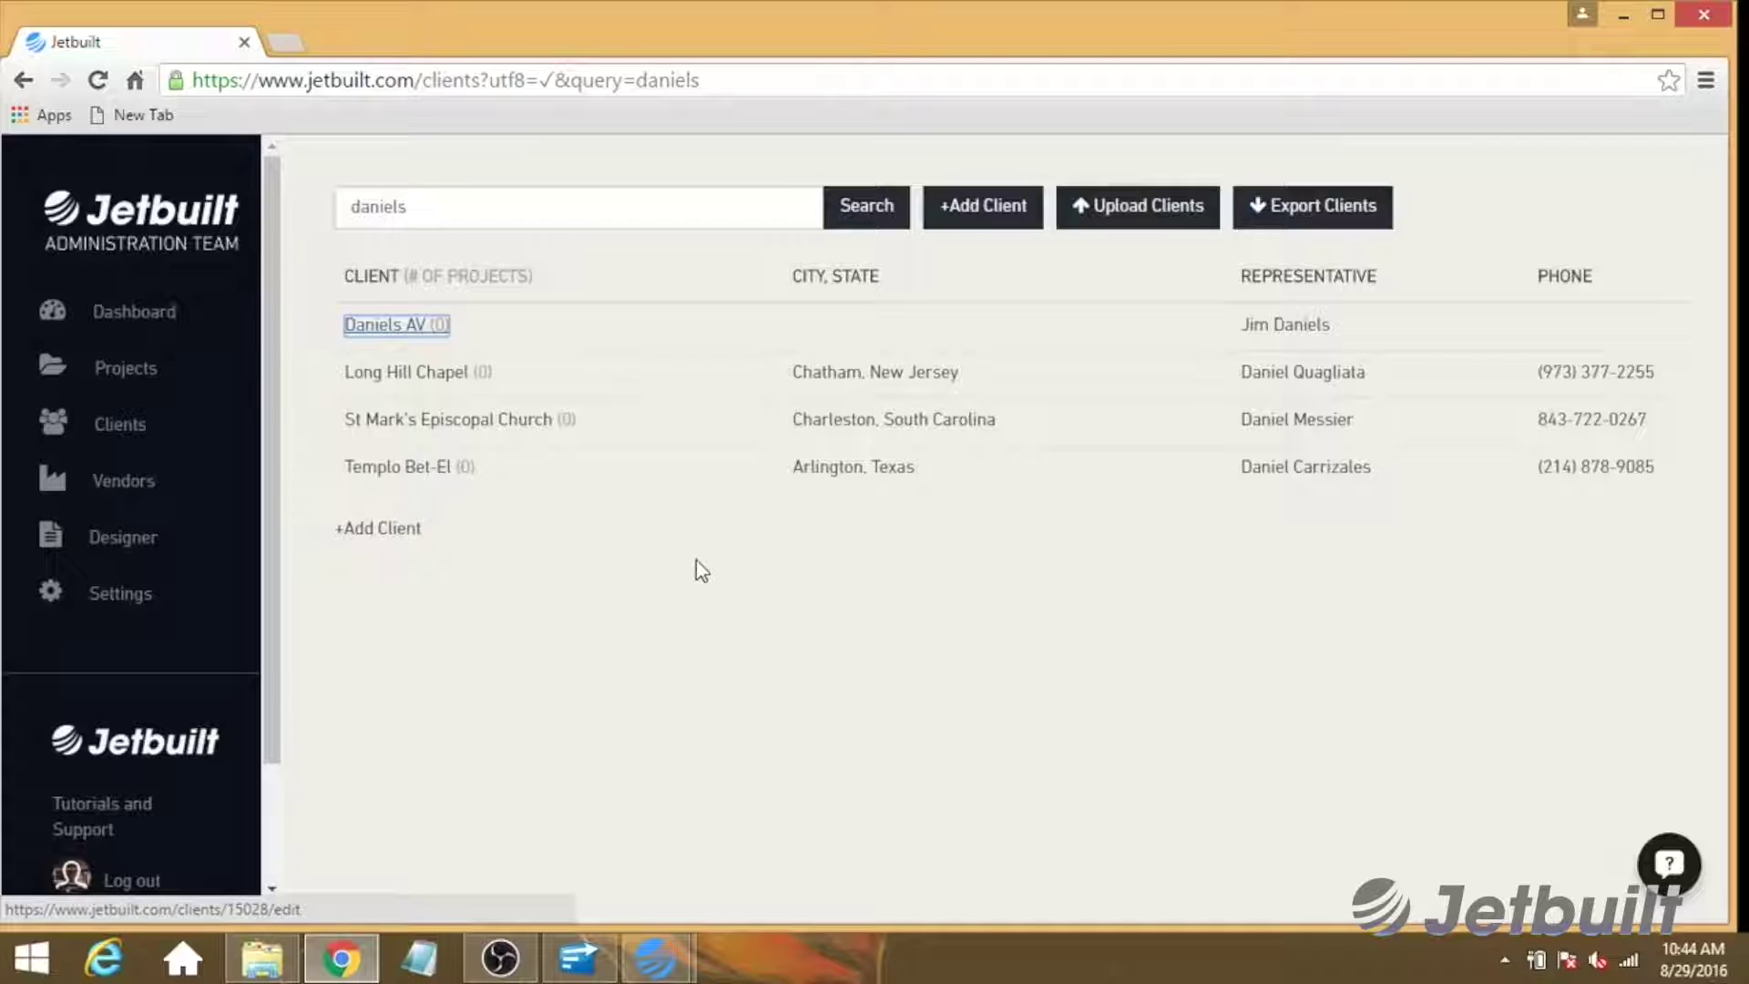
left_click(1623, 15)
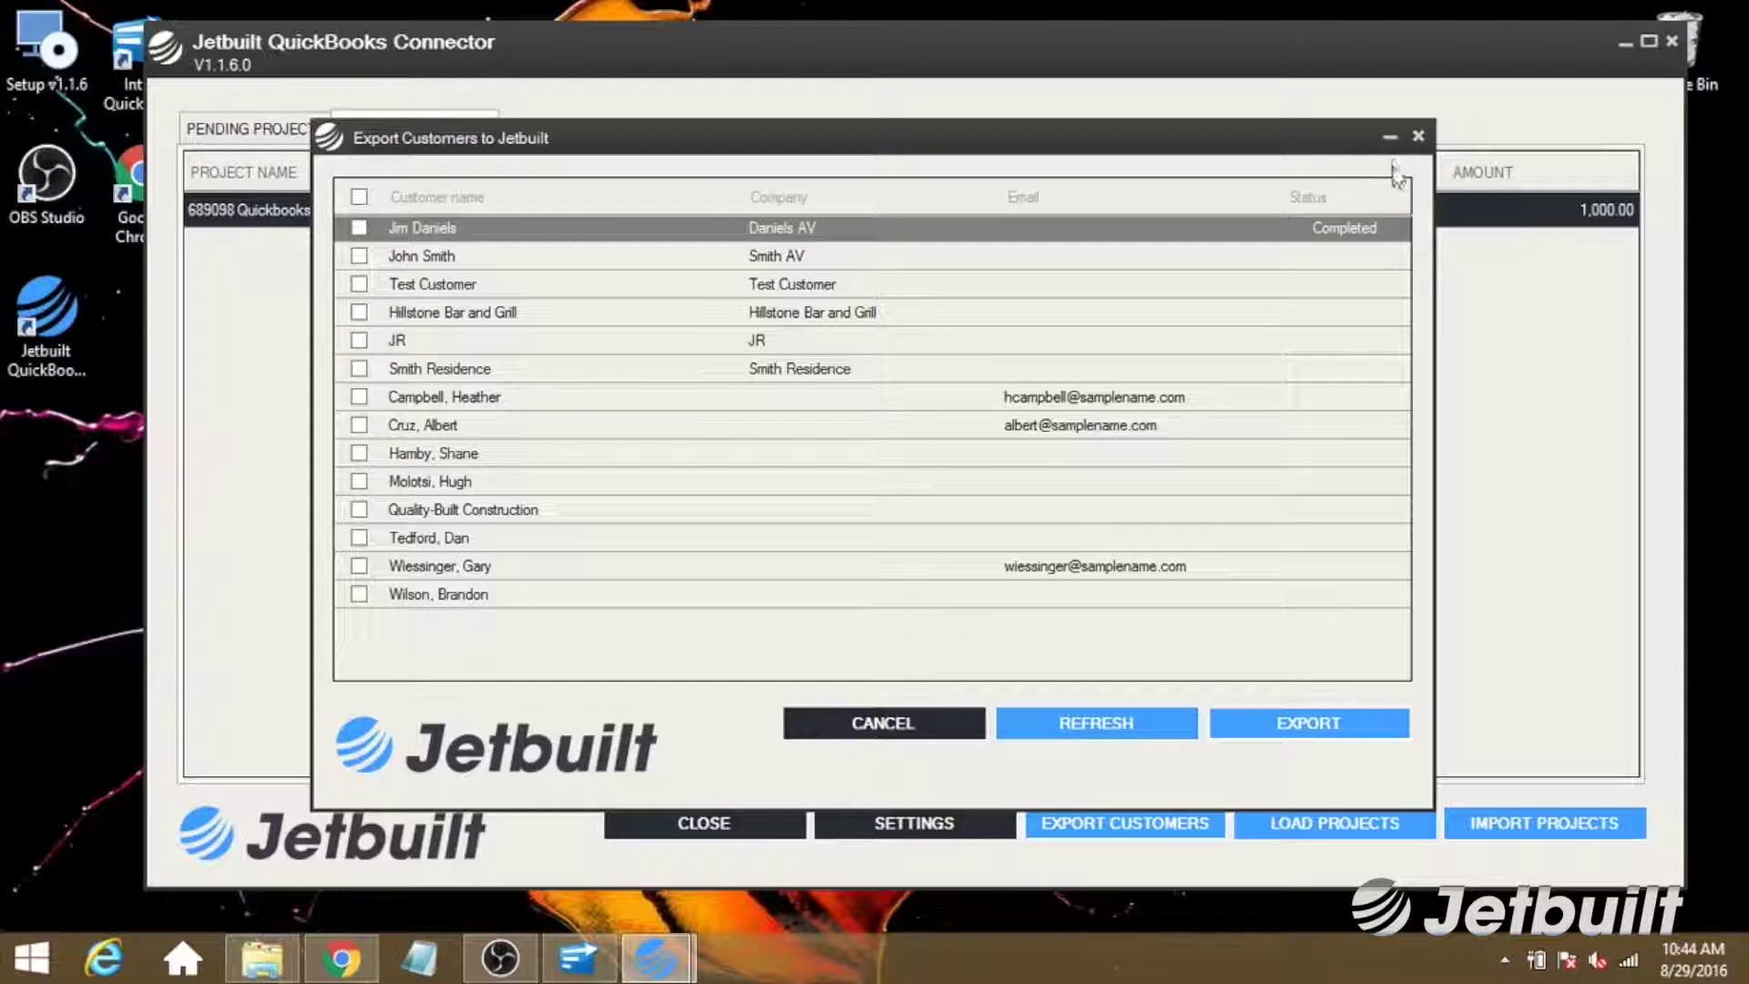
left_click(1390, 137)
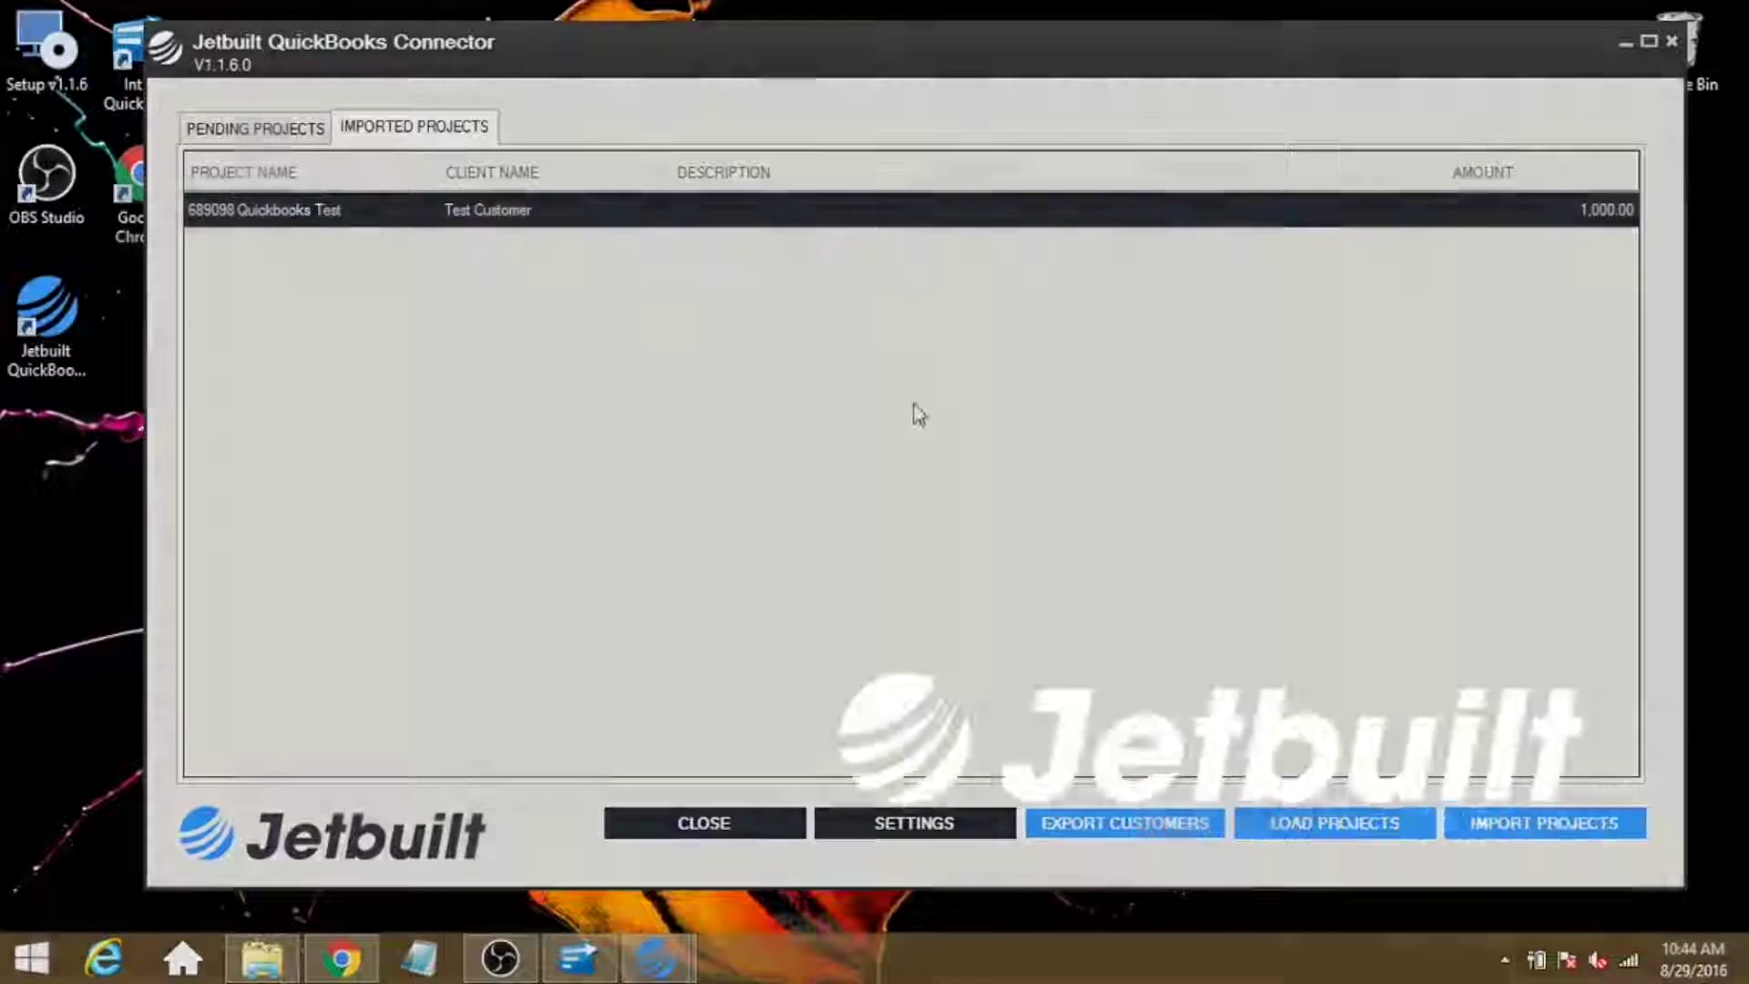